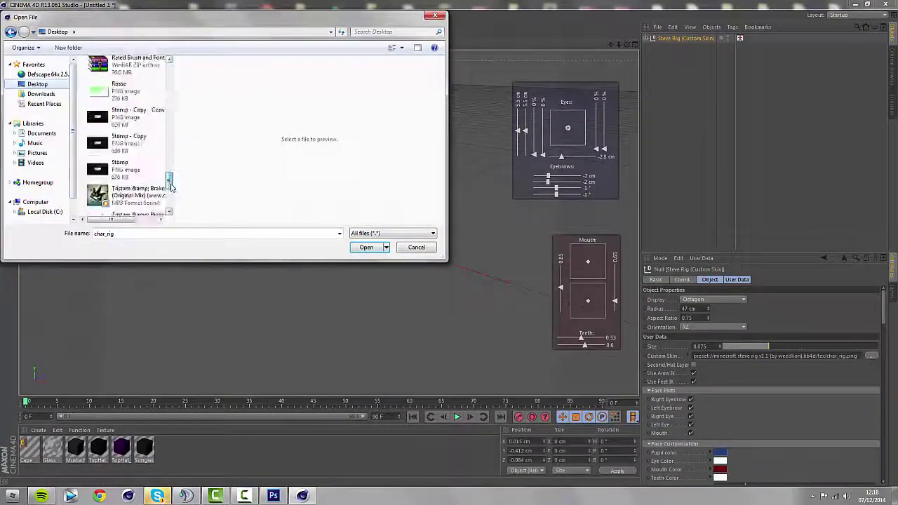
Step: Load the unnamed (12).png image as the Steve rig's custom skin and get a close view of the face
left_click_drag(171, 185, 171, 200)
double_click(130, 115)
left_click(461, 280)
left_click_drag(468, 270, 393, 125, "alt")
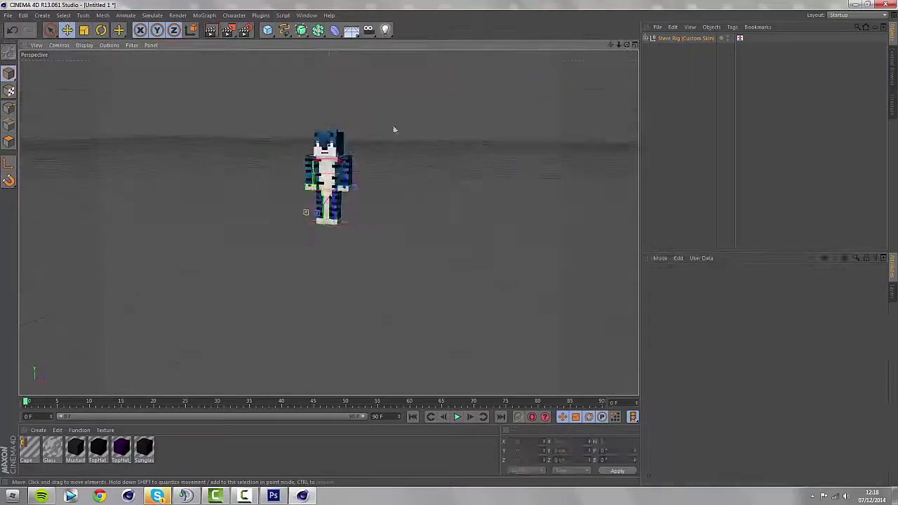
right_click_drag(392, 125, 553, 103, "alt")
middle_click_drag(553, 103, 737, 91, "alt")
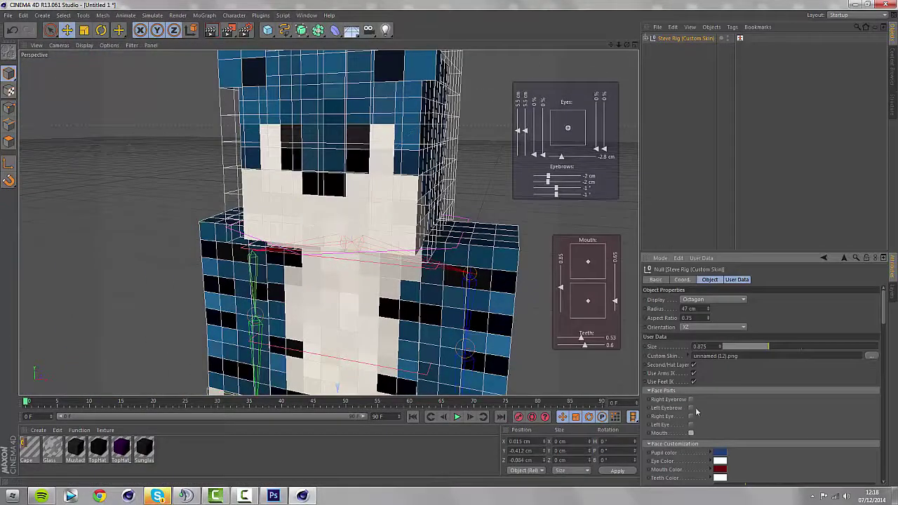
Step: Enable both eyebrows and the mouth, angle the eyebrows to -13.5° and -27.5°, and position the mouth on the face
left_click_drag(570, 320, 572, 331)
left_click_drag(418, 156, 420, 177)
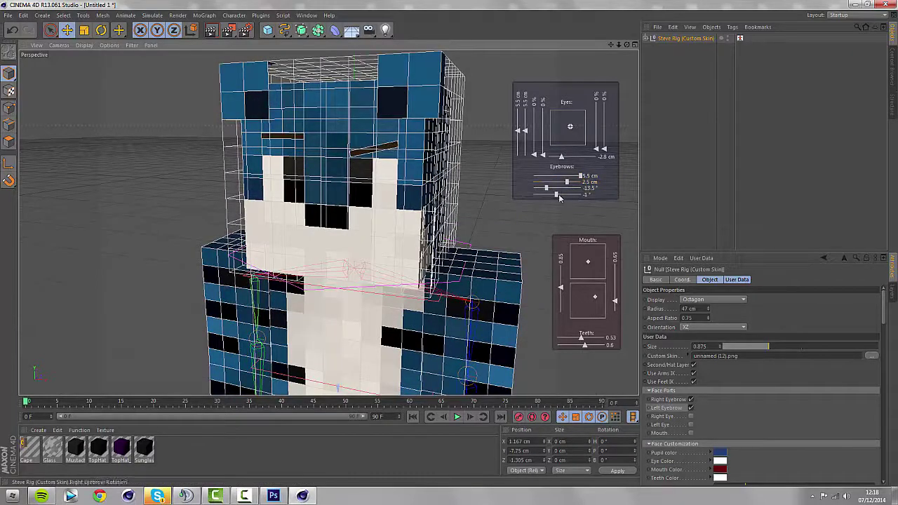
left_click(691, 433)
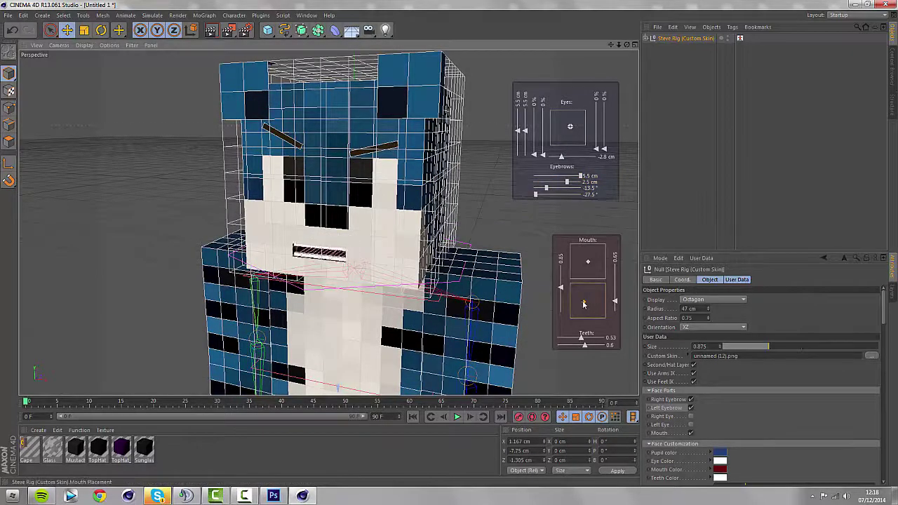
left_click(498, 112)
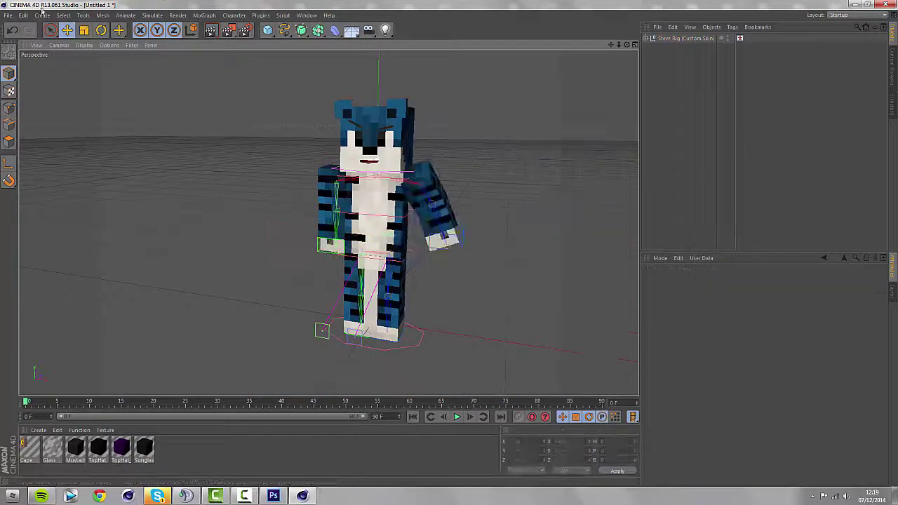
Step: Pose the character with the right arm held outward and both feet spread apart, and rotate the right arm control
left_click_drag(327, 259, 315, 254)
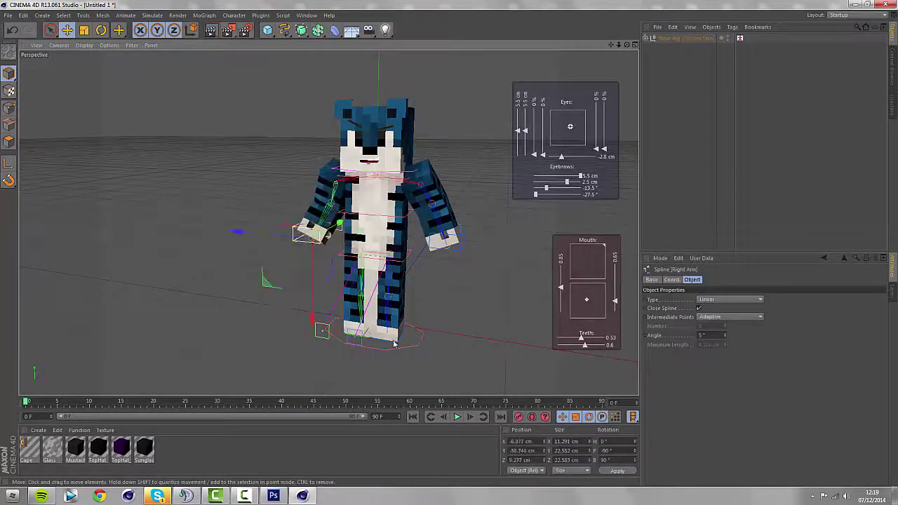
left_click_drag(394, 344, 428, 310)
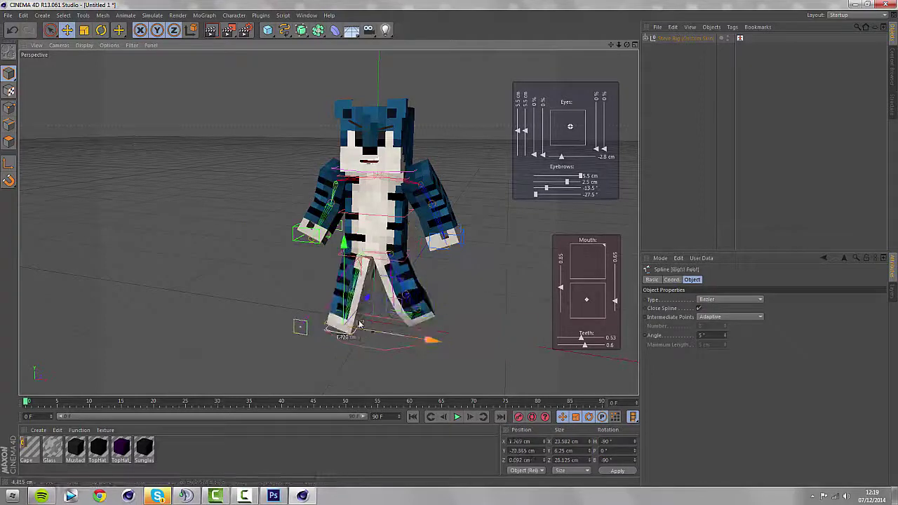
left_click(479, 173)
left_click_drag(479, 172, 478, 148, "alt")
left_click(298, 243)
key("r")
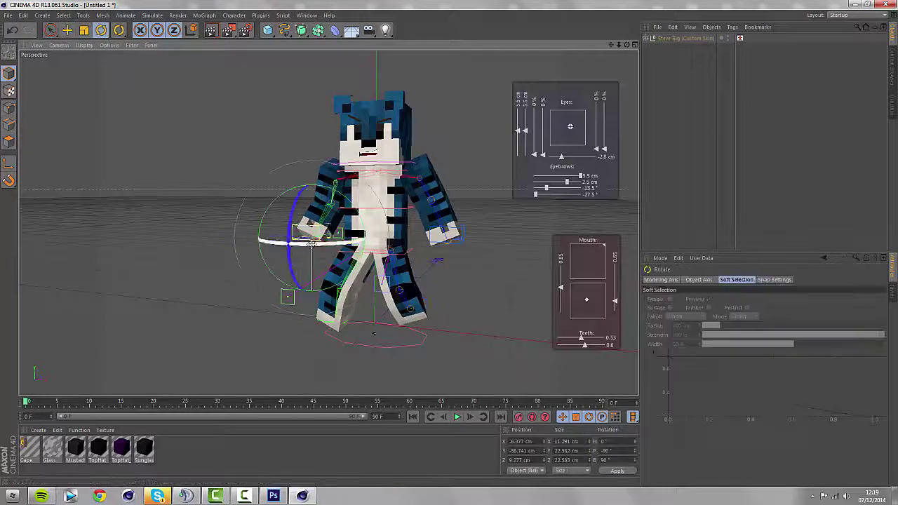
Step: Equip the Steve rig with a sword in the right hand and an axe in the left hand
left_click(688, 39)
left_click(892, 291)
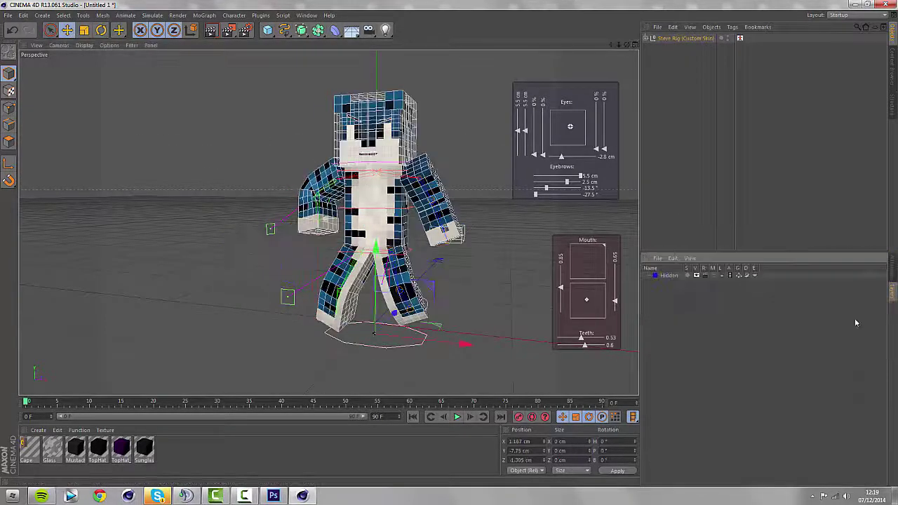
left_click(892, 270)
left_click_drag(884, 306, 877, 429)
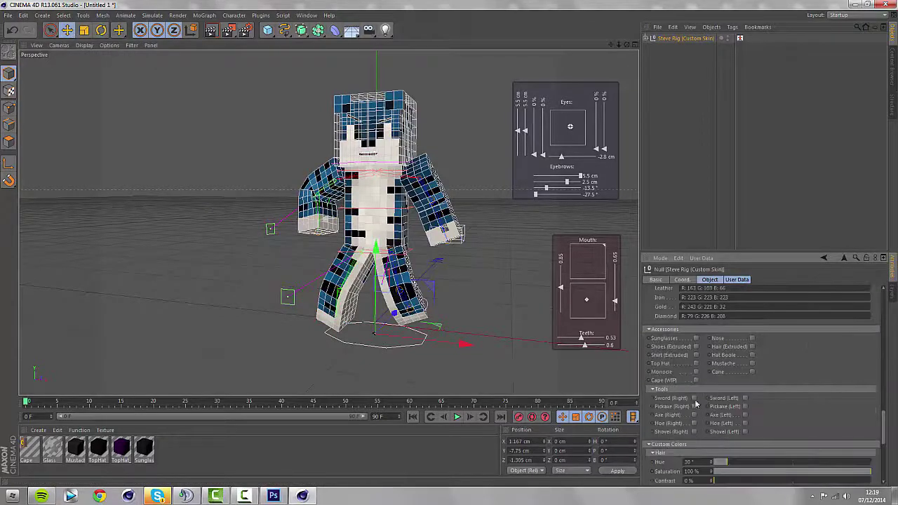
Step: Rotate and reposition both arm controls so the sword and axe are held in front of the body
left_click(454, 236)
key("r")
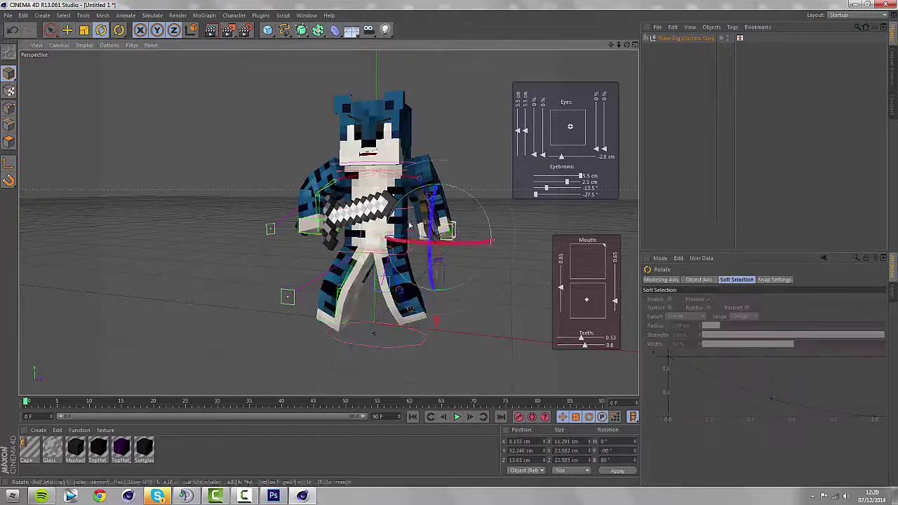
left_click(309, 236)
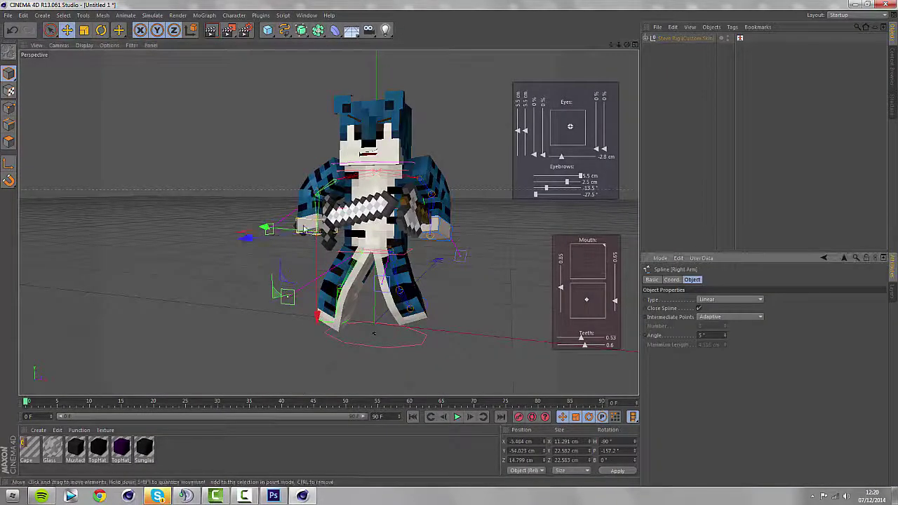
left_click_drag(309, 237, 354, 188)
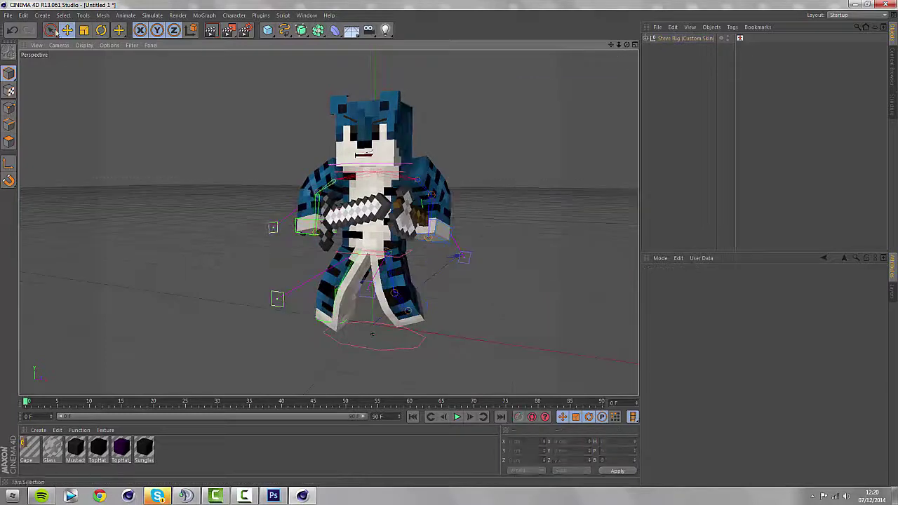
Step: Preview the render of the character up close and set the output size to 1920 × 1080 pixels
key("ctrl+r")
left_click_drag(619, 45, 641, 49)
left_click(244, 31)
left_click_drag(200, 48, 41, 56)
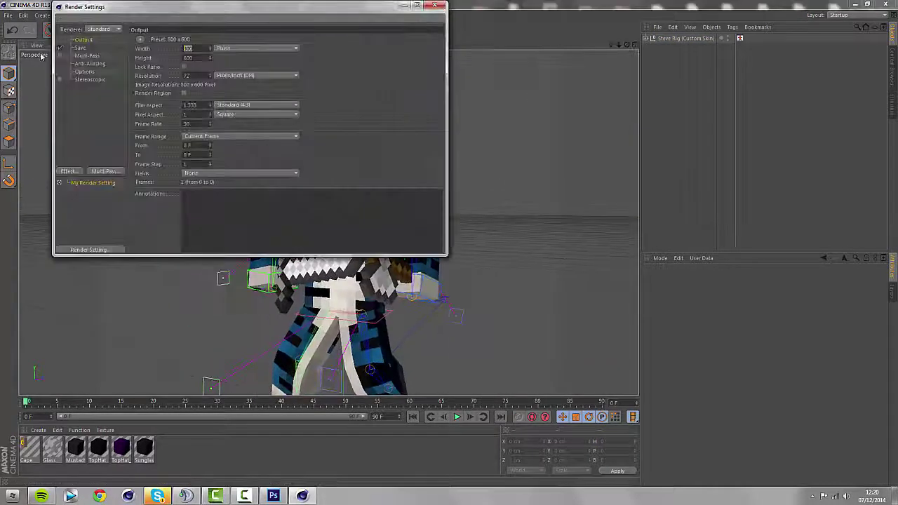
type("1920")
key("Tab")
type("1080")
Step: Set the render to save on the Desktop with an alpha channel, and render the character to the Picture Viewer
left_click(80, 48)
left_click(431, 56)
left_click(102, 89)
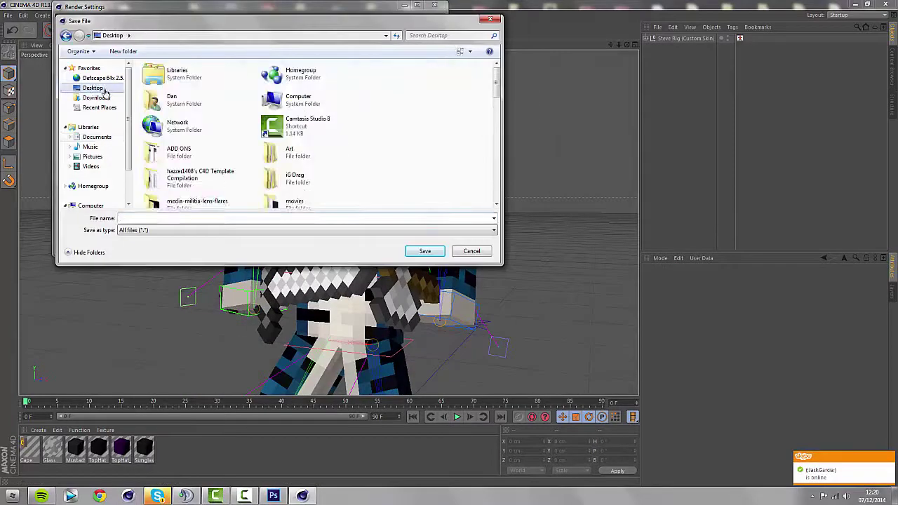
key("Return")
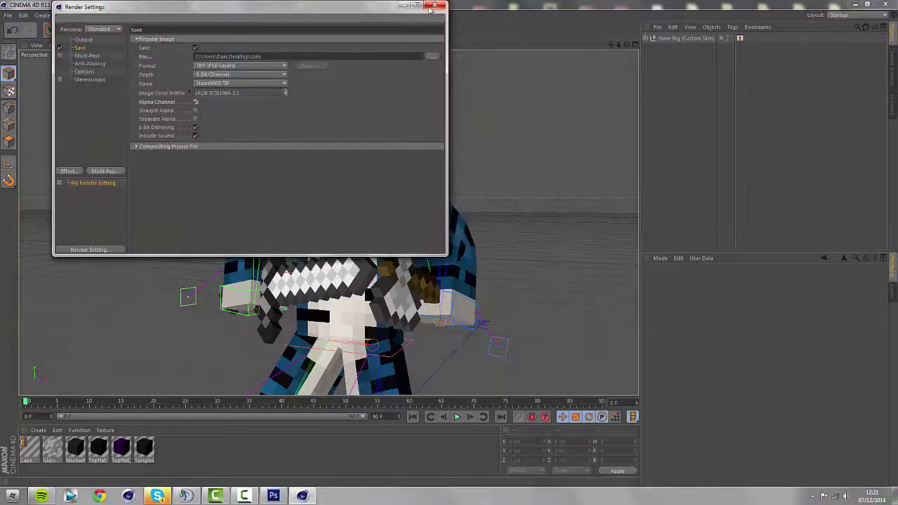
left_click(435, 6)
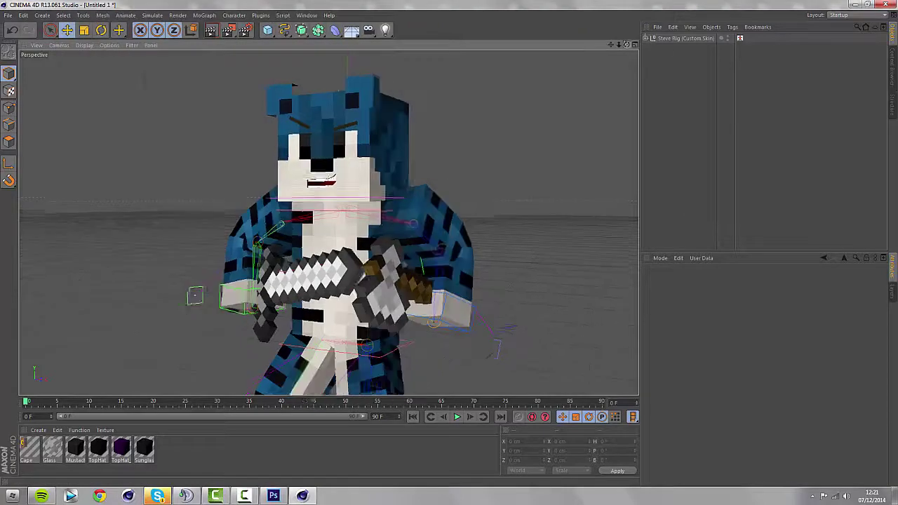
left_click_drag(626, 44, 625, 45)
left_click(228, 30)
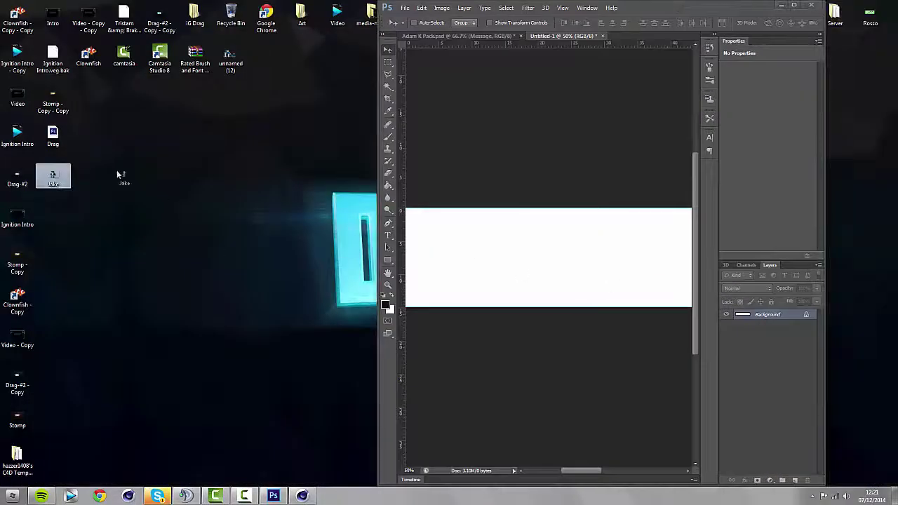
Step: Switch to Photoshop and place the rendered character image from the Desktop into the blank banner document
left_click_drag(117, 170, 117, 172)
left_click(404, 8)
left_click(437, 160)
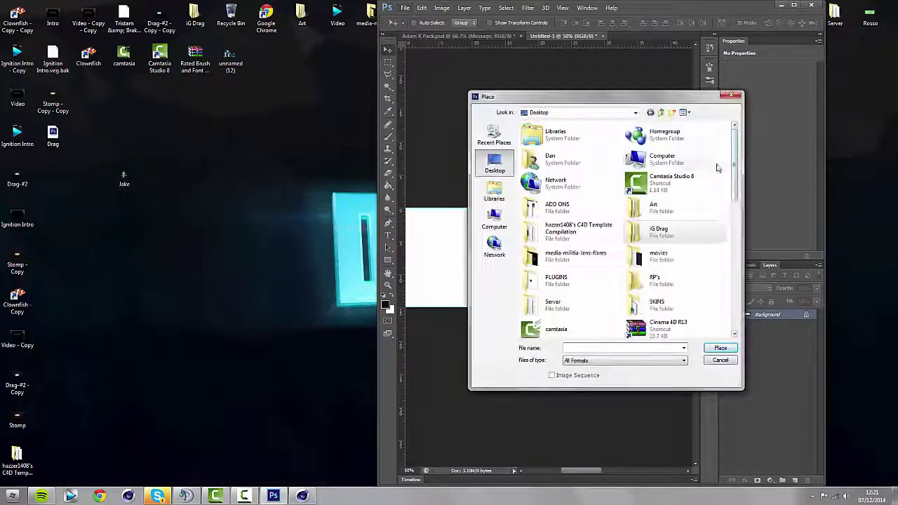
left_click_drag(735, 188, 734, 301)
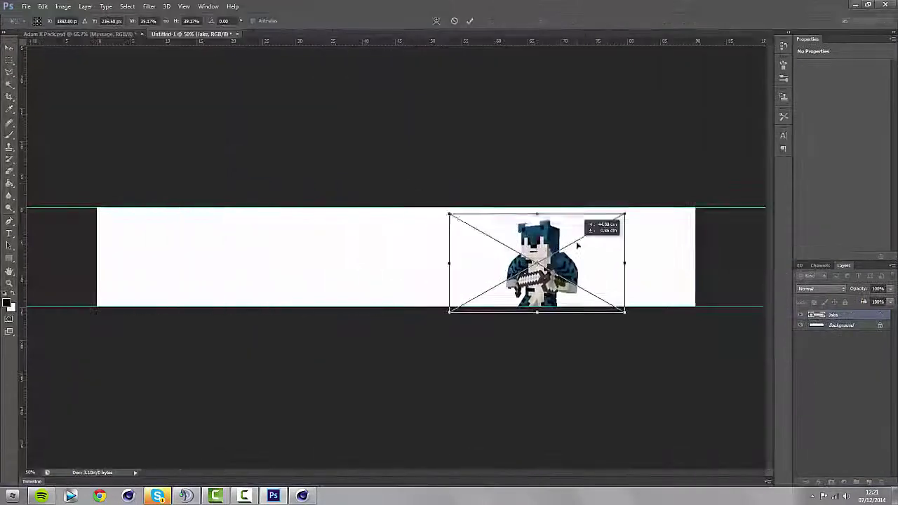
Step: Scale the placed character proportionally to about 49% and position it in the right part of the banner
left_click_drag(596, 232, 695, 137)
left_click_drag(675, 193, 640, 215, "shift")
left_click_drag(585, 307, 607, 287)
left_click_drag(659, 196, 641, 208, "shift")
left_click_drag(599, 268, 608, 260)
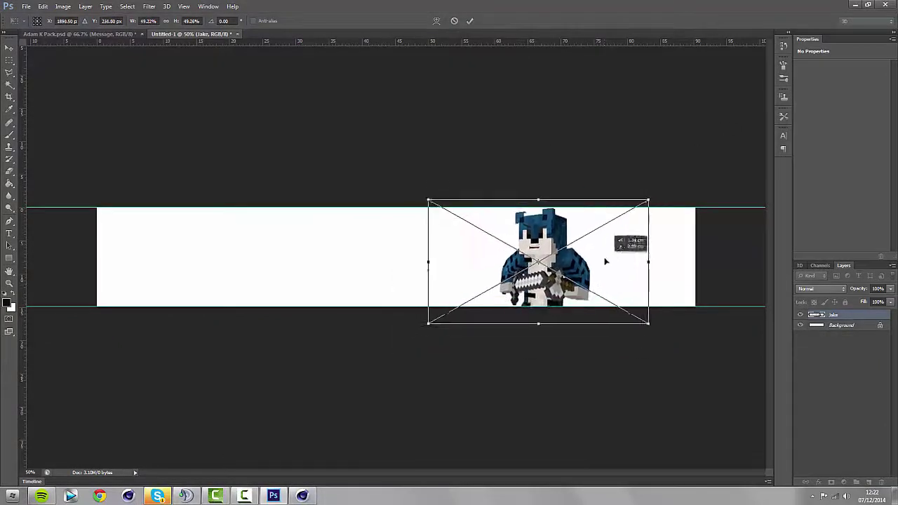
key("Return")
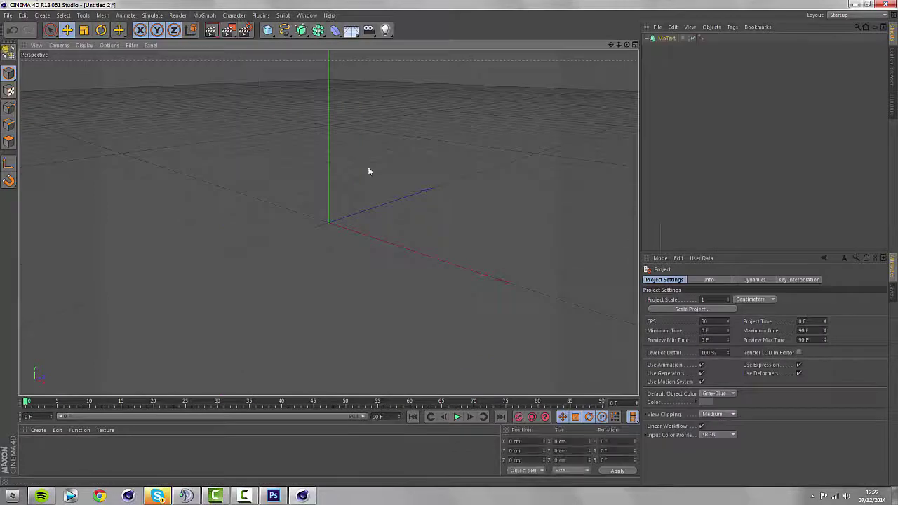
Step: Switch to Cinema 4D and set the MoText object's text to "JdennisMC"
left_click_drag(679, 322, 545, 280)
type("Jdennis2")
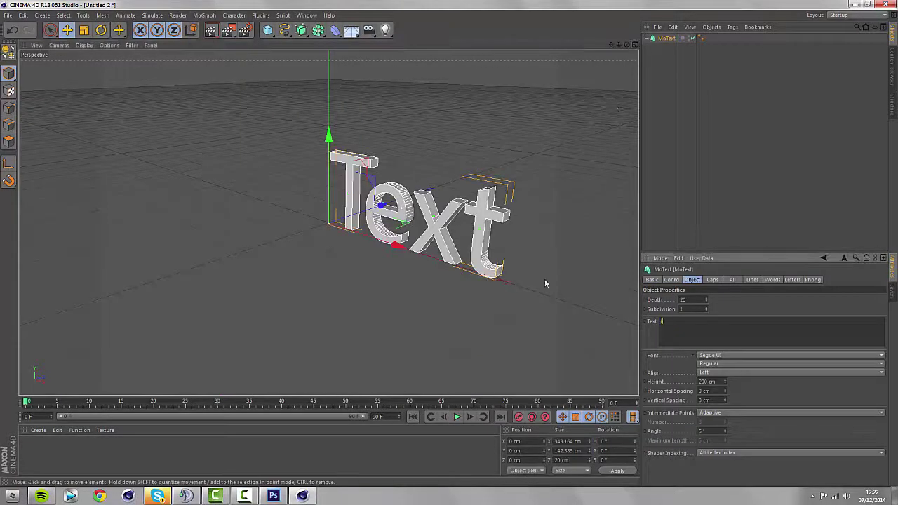
key("BackSpace")
type("MC")
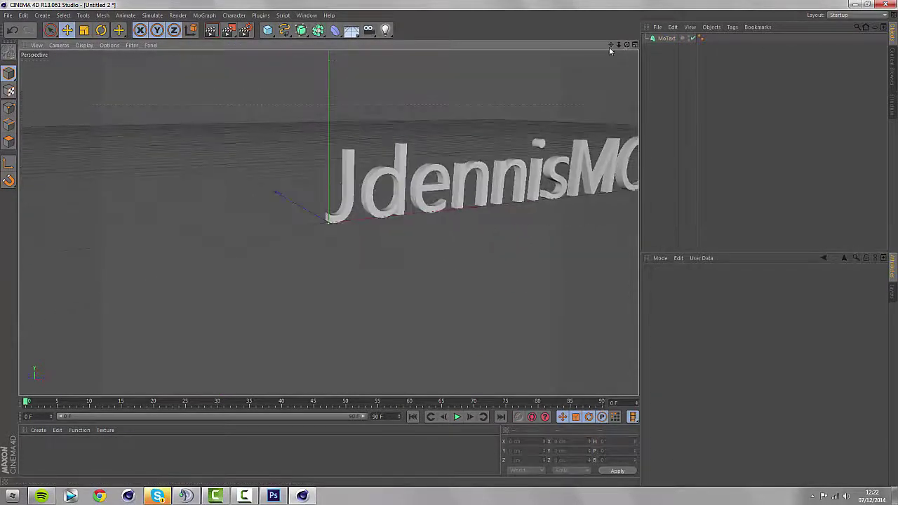
Step: Try a graffiti-style font on the JdennisMC text, viewed from the front
left_click(666, 39)
left_click(723, 358)
scroll(728, 228, "up", 10)
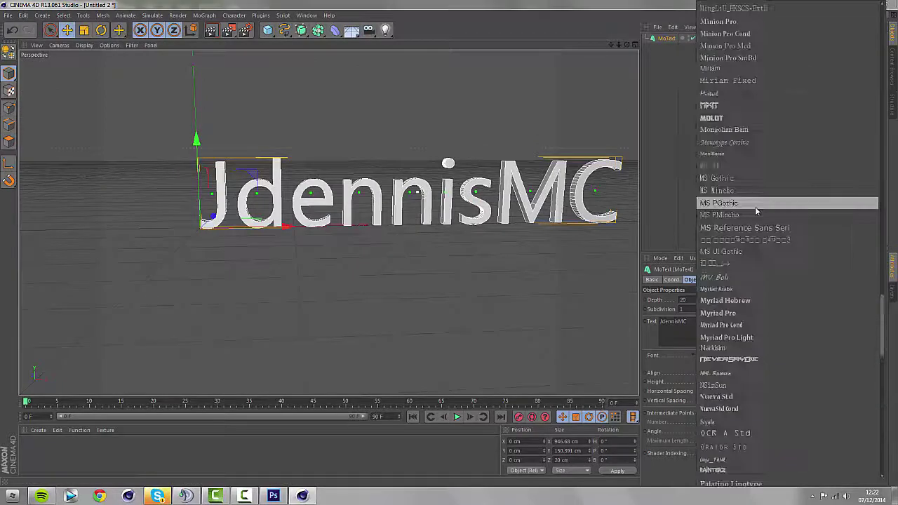
scroll(765, 232, "up", 6)
left_click(768, 156)
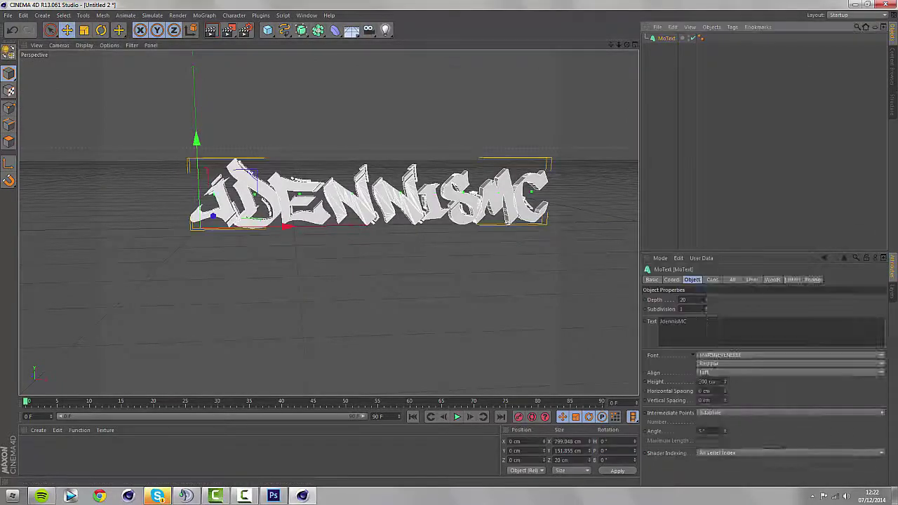
Step: Try several more display fonts on the 3D text, including Animal Silence
left_click(743, 356)
scroll(786, 158, "up", 8)
left_click(784, 140)
left_click(731, 356)
scroll(750, 166, "up", 5)
left_click(750, 164)
left_click(737, 356)
scroll(763, 211, "up", 5)
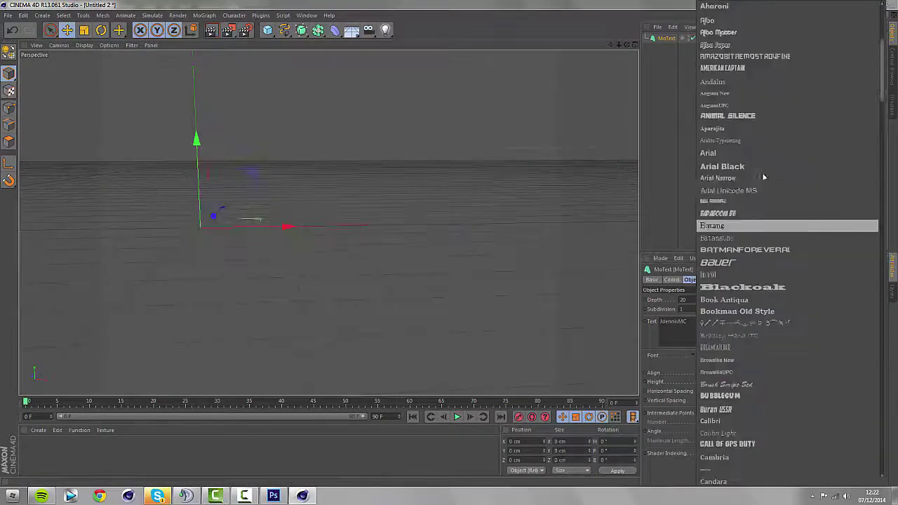
left_click(754, 264)
scroll(329, 210, "down", 3)
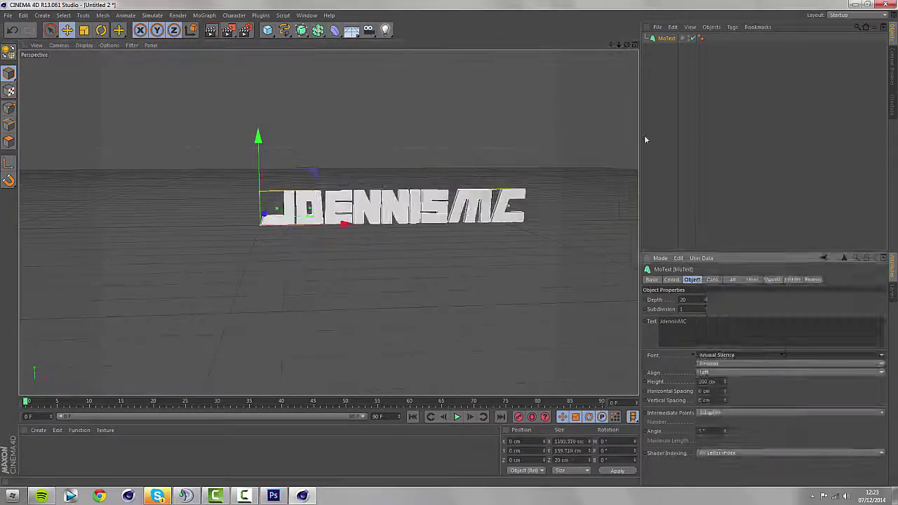
Step: Try the American Captain font and a wide, angular display font on the MoText object
left_click(643, 139)
left_click_drag(618, 43, 631, 41)
left_click(666, 38)
left_click(737, 356)
left_click(738, 275)
left_click(737, 355)
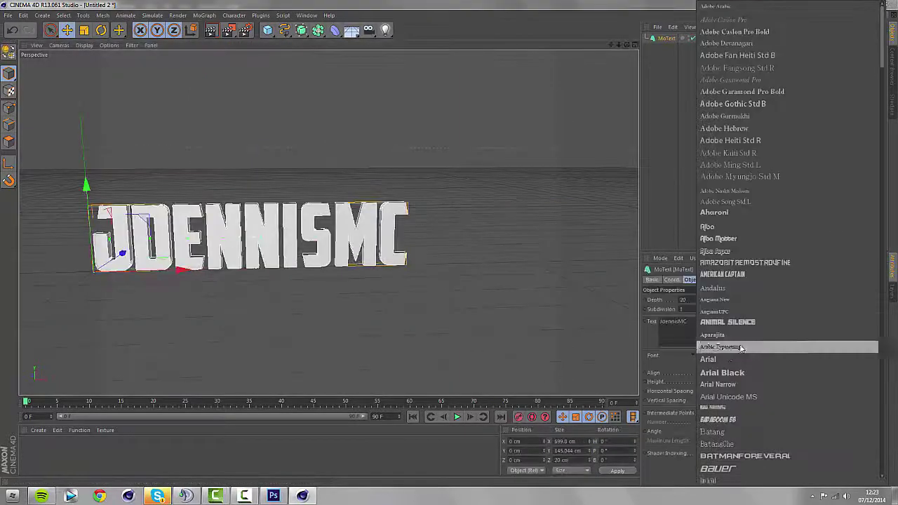
scroll(779, 210, "down", 9)
left_click(806, 120)
Step: Try heavy, blocky display fonts on the 3D text, including Molot
left_click(777, 356)
scroll(777, 362, "down", 10)
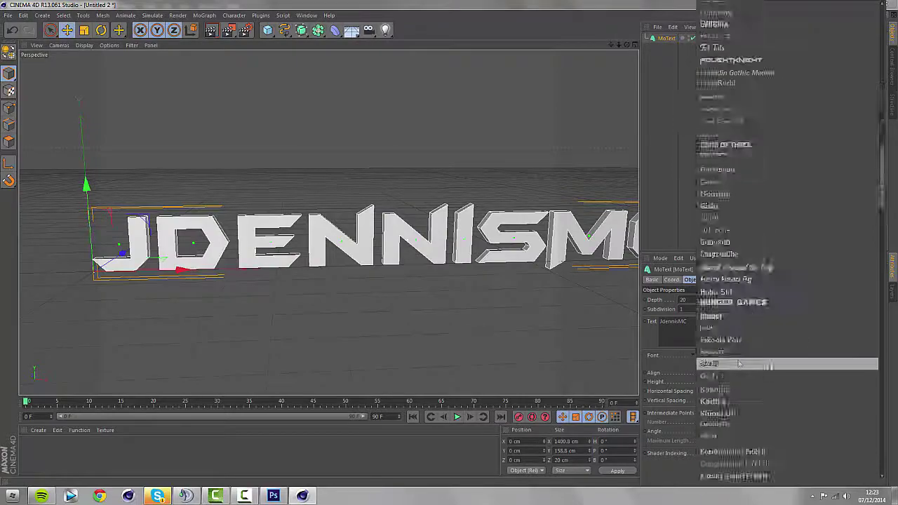
left_click(754, 363)
left_click(745, 357)
left_click(755, 344)
left_click(760, 353)
scroll(762, 351, "down", 20)
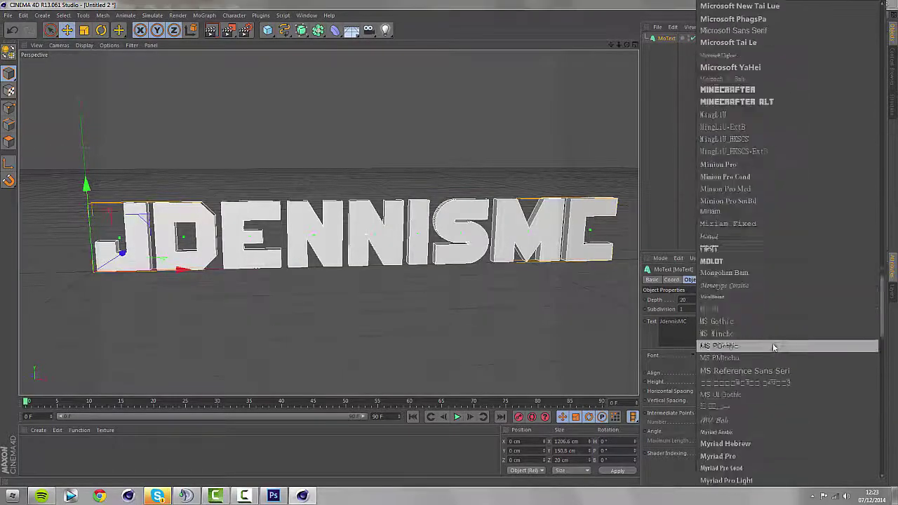
left_click(757, 261)
Step: Try the next display fonts on the MoText object, including NeverSayDie
left_click(750, 354)
left_click(750, 341)
left_click(748, 356)
scroll(752, 351, "down", 9)
left_click(754, 273)
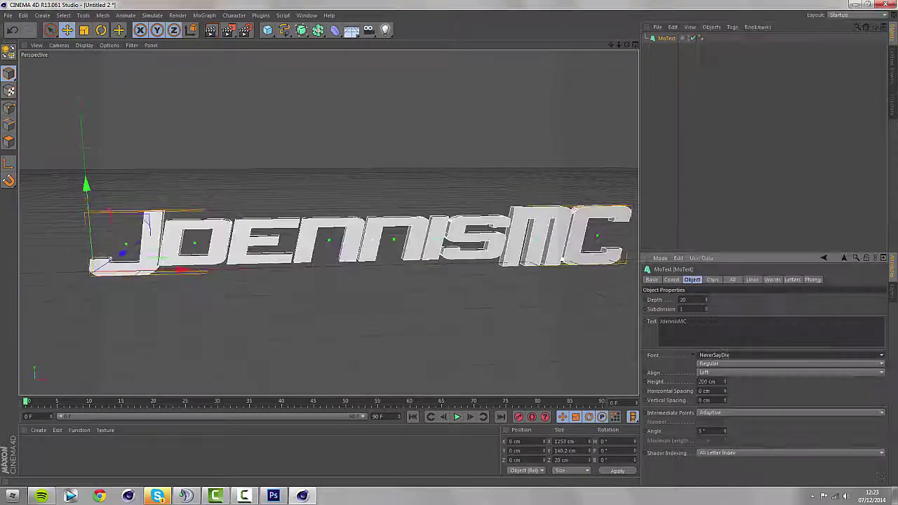
Step: Try further fonts on the 3D text, including a rough brush-stroke style
left_click(752, 355)
scroll(752, 353, "down", 20)
left_click(752, 352)
left_click(751, 355)
scroll(786, 351, "down", 10)
left_click(756, 270)
Step: Try the STR font and a tall, condensed display font on the JdennisMC text
left_click(751, 355)
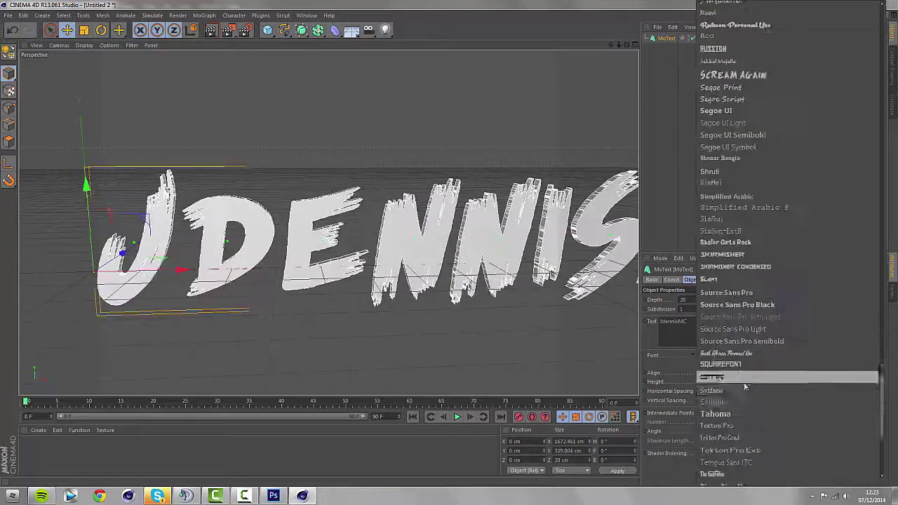
left_click(745, 380)
left_click(739, 354)
left_click(738, 346)
left_click(740, 355)
scroll(744, 421, "down", 9)
left_click(752, 429)
Step: Try a tall condensed font and a spiky gothic-style font on the 3D text
left_click(759, 356)
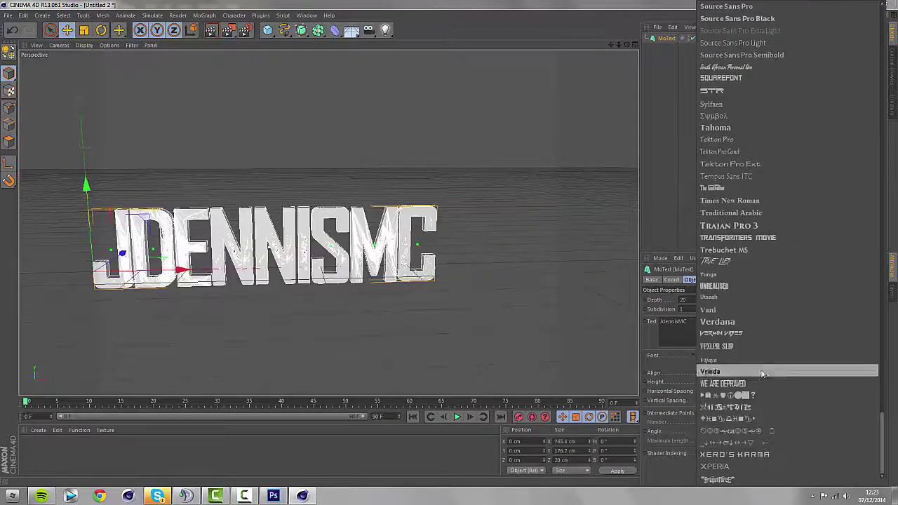
left_click(731, 482)
left_click(752, 355)
Step: Set the JdennisMC text's font to Hunger Games
scroll(761, 242, "up", 20)
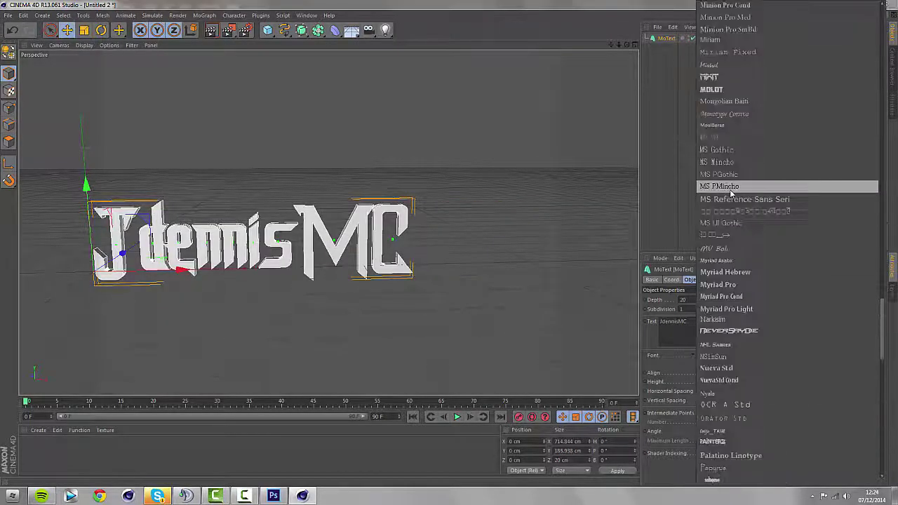
scroll(736, 184, "down", 13)
scroll(755, 162, "up", 20)
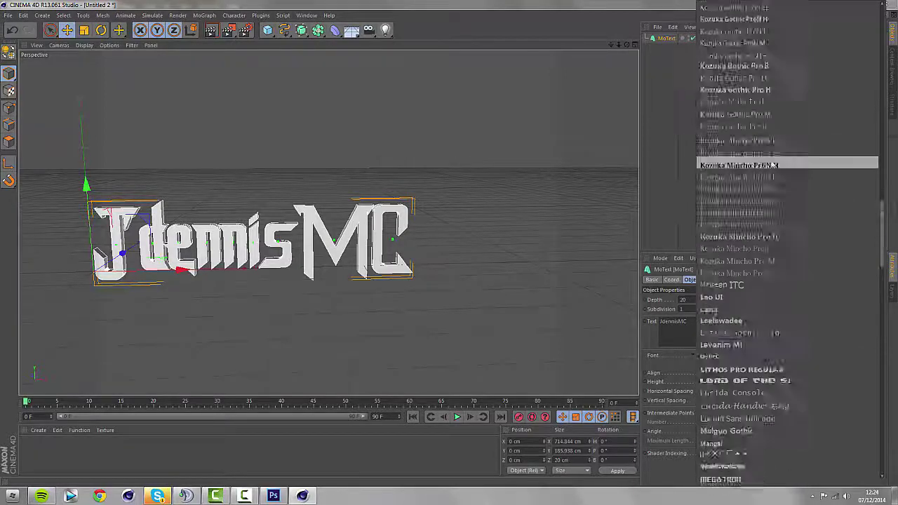
left_click(749, 79)
left_click(248, 377)
Step: Create a red material (R 226, G 0, B 0) and enable its Reflection at about 12% brightness
double_click(168, 454)
double_click(30, 446)
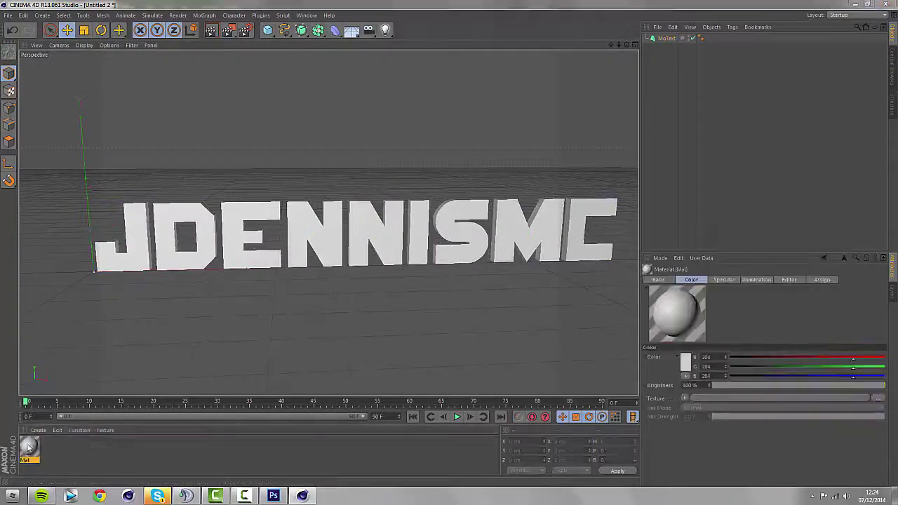
left_click(251, 114)
left_click_drag(251, 109, 259, 85)
left_click(233, 157)
left_click(188, 209)
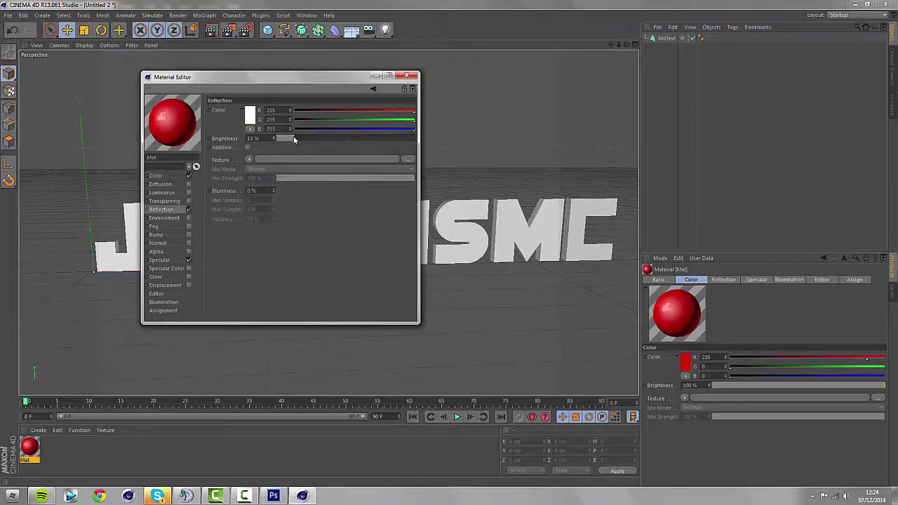
Step: Enable Glow on the red material with 10% inner and outer strength and 0 cm radius, and apply it to the 3D text
left_click(188, 277)
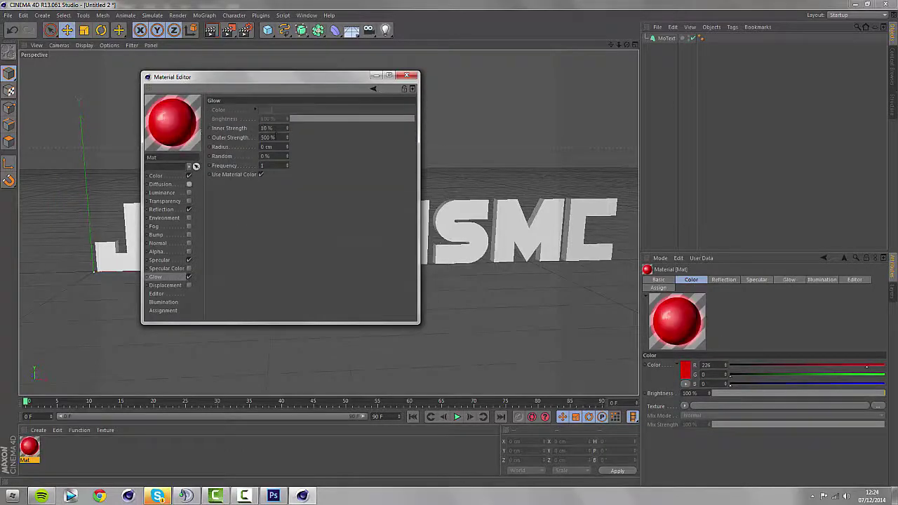
left_click_drag(278, 138, 266, 138)
type("0")
left_click(406, 75)
left_click_drag(30, 446, 379, 245)
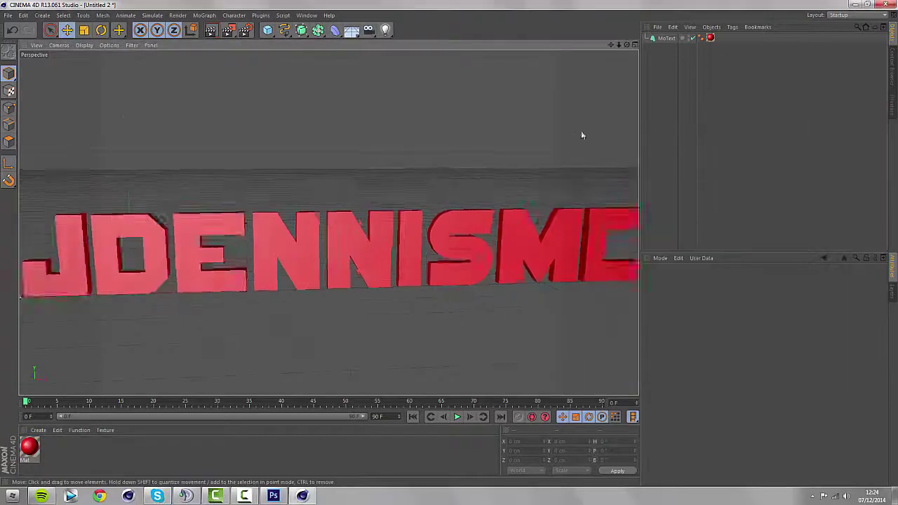
mouse_move(619, 45)
left_mouse_down()
mouse_move(590, 49)
mouse_move(607, 49)
left_mouse_up()
Step: Turn off the red material's Specular channel, leaving Color, Reflection and Glow enabled
double_click(30, 446)
left_click(185, 262)
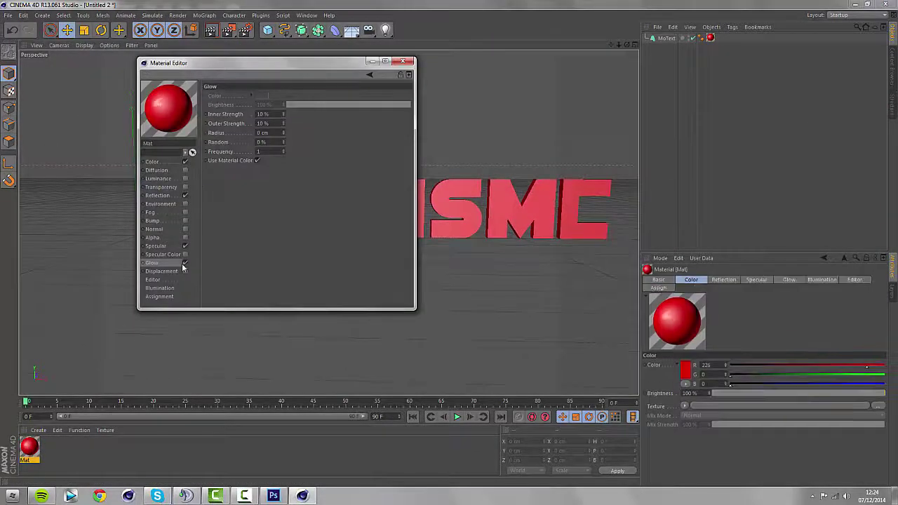
left_click(185, 195)
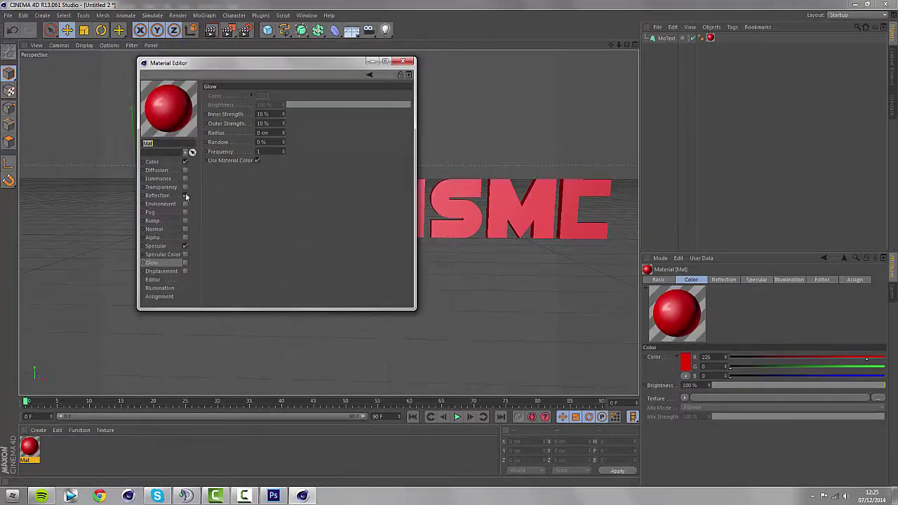
left_click(186, 246)
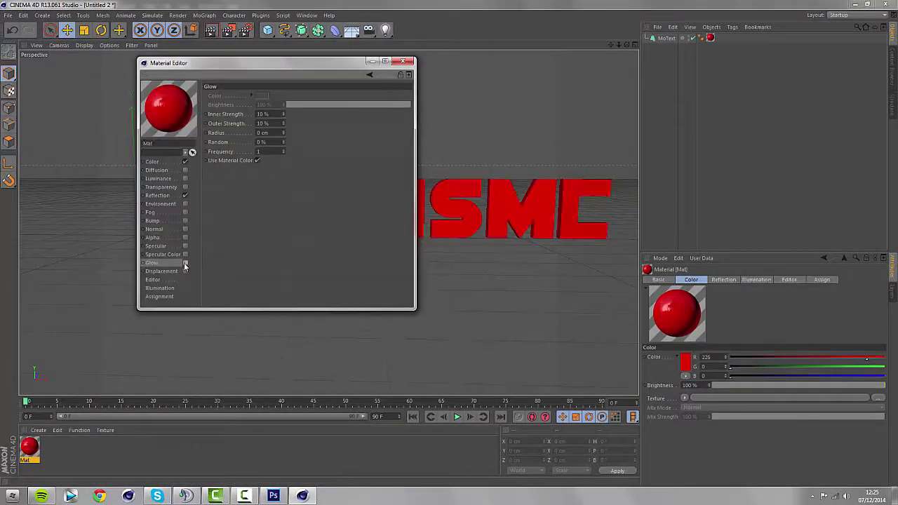
left_click(185, 246)
left_click(185, 246)
left_click(185, 255)
left_click(185, 255)
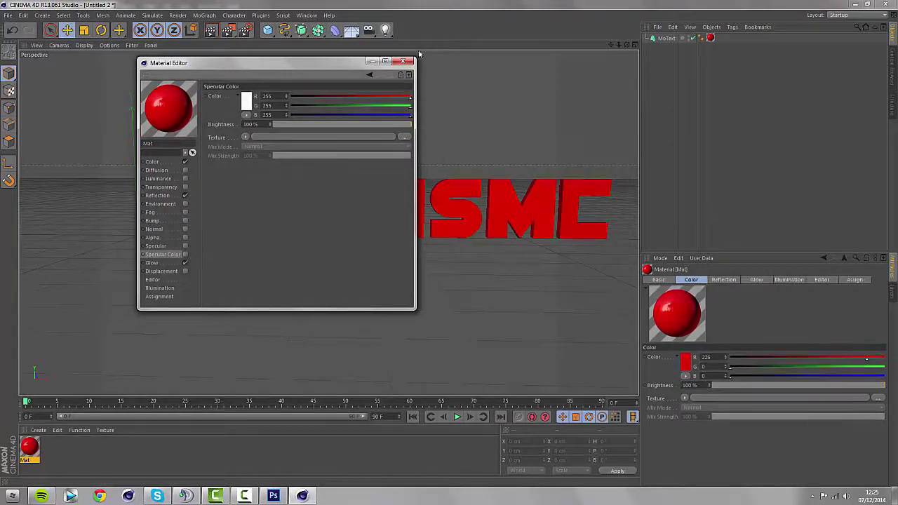
left_click(404, 62)
Step: Set the text object's depth to 24 and make three copies of it
left_click(219, 31)
left_click_drag(626, 46, 688, 34)
left_click(666, 39)
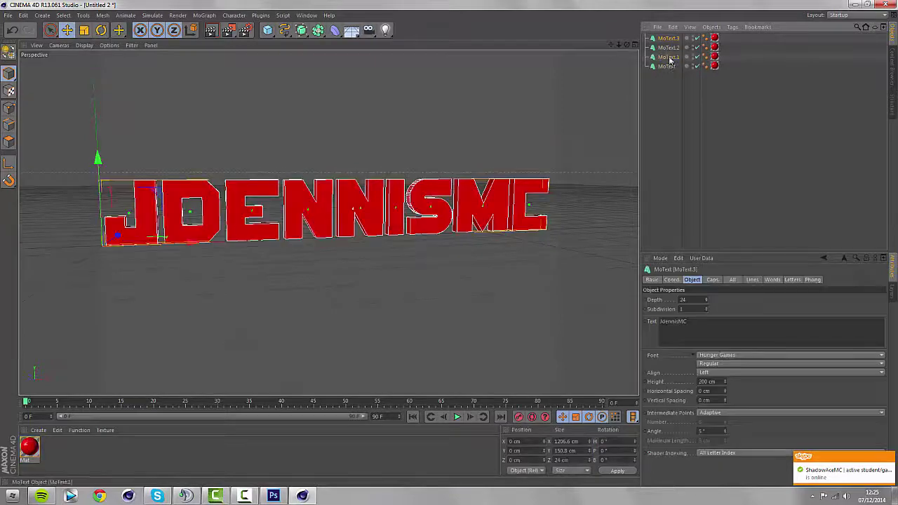
Step: Create a light grey material with Reflection and a Glow of 20% inner strength, 20% outer strength and 10 cm radius
double_click(115, 454)
double_click(36, 445)
left_click(246, 101)
left_click(263, 141)
left_click(173, 199)
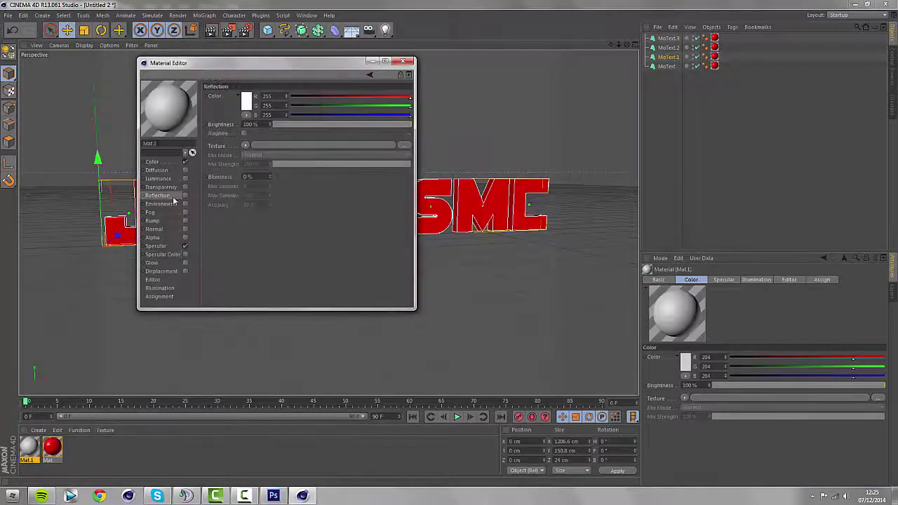
left_click(185, 263)
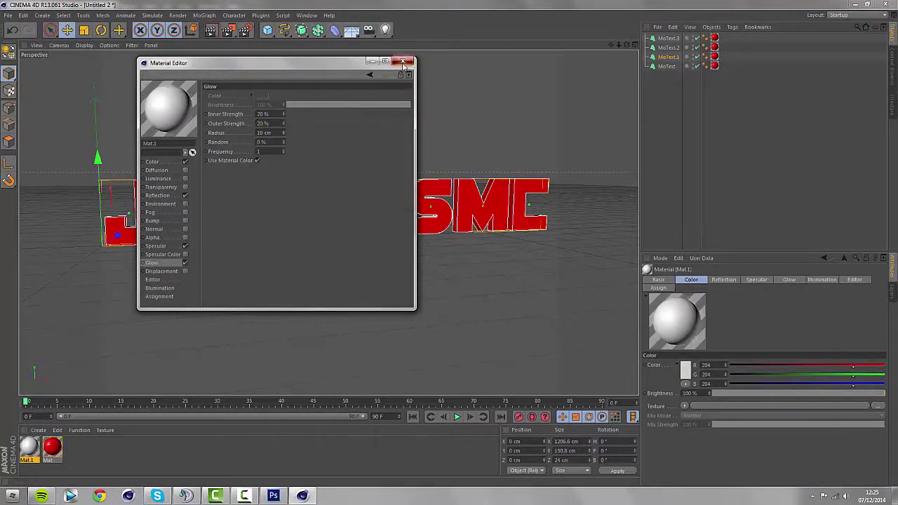
left_click(402, 62)
Step: Stagger the three text copies one behind another along the Z axis, the second copy at about 60 cm
left_click_drag(627, 45, 772, 41)
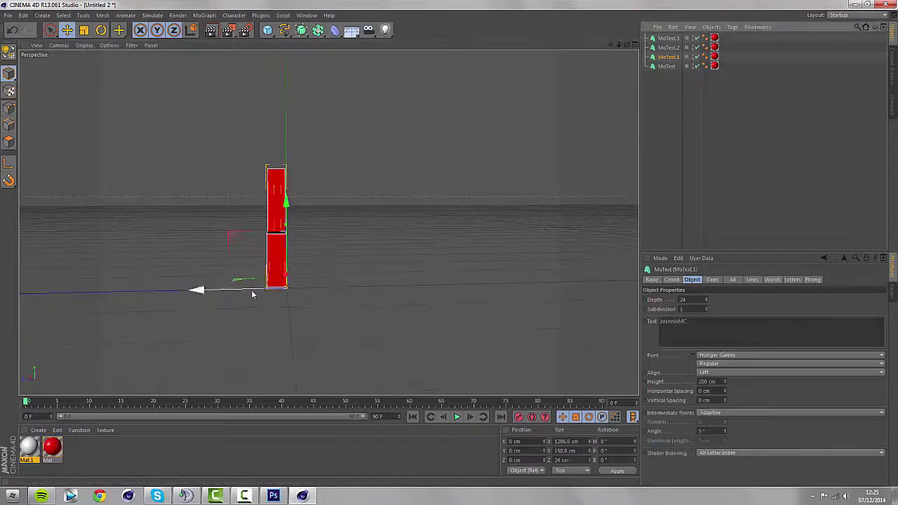
left_click_drag(253, 294, 233, 294)
left_click(666, 48)
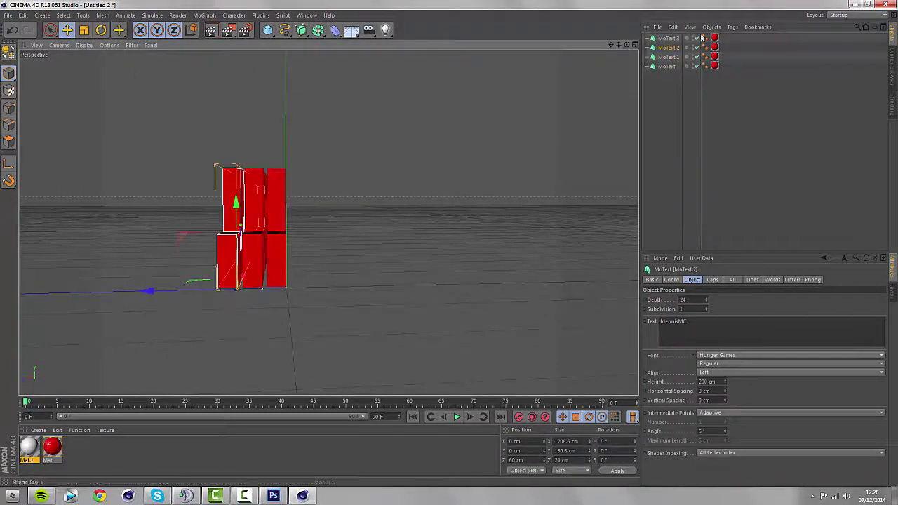
left_click(670, 38)
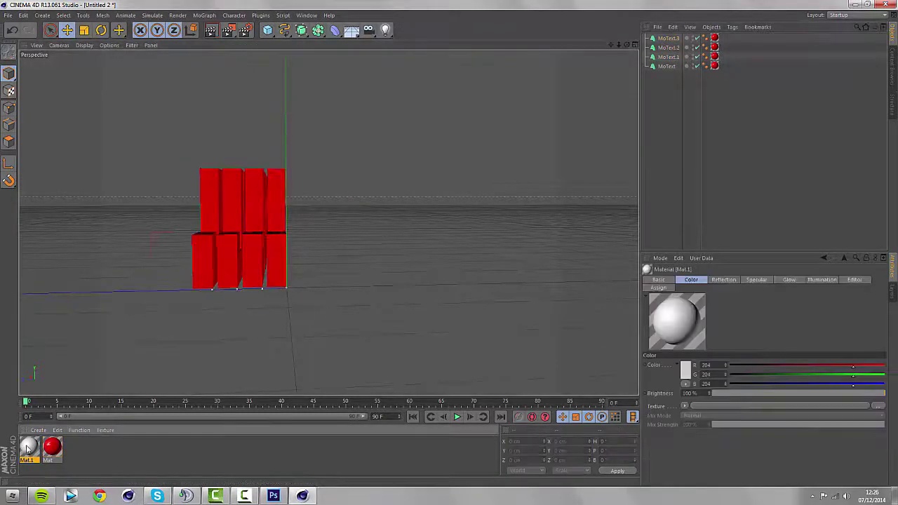
Step: Apply the light grey material to the first and third text copies so the layers alternate in colour
left_click_drag(28, 447, 228, 265)
left_click(12, 30)
left_click_drag(29, 447, 204, 275)
left_click_drag(627, 45, 626, 47)
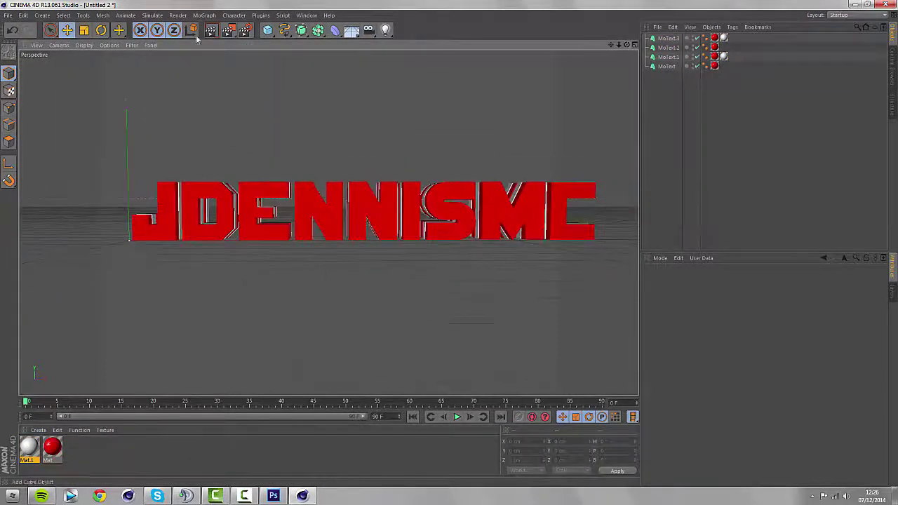
Step: Preview the text render and add a light at the middle of the text's base
left_click(211, 30)
left_click(533, 115)
left_click(386, 31)
left_click_drag(214, 242, 438, 244)
left_click(691, 116)
Step: Add a second Omni light and move it out in front of the text
left_click(386, 30)
left_click_drag(75, 280, 14, 320)
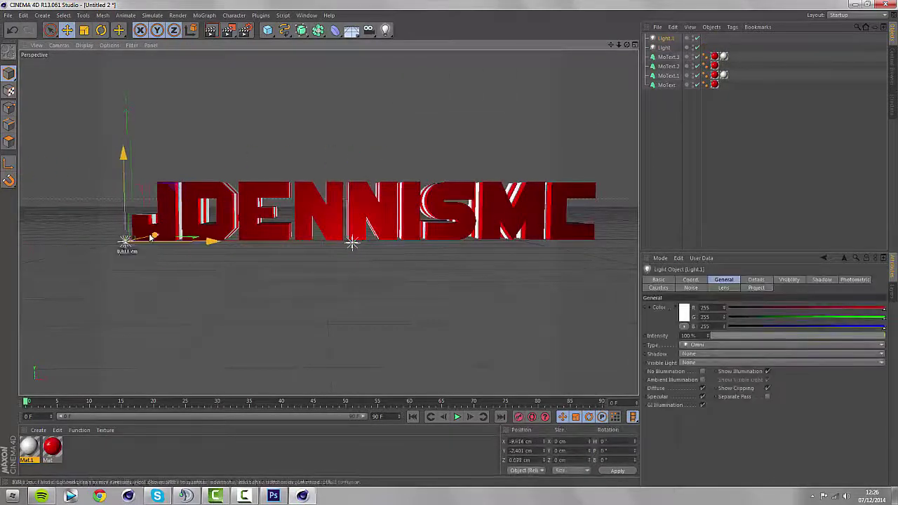
left_click_drag(385, 30, 397, 60)
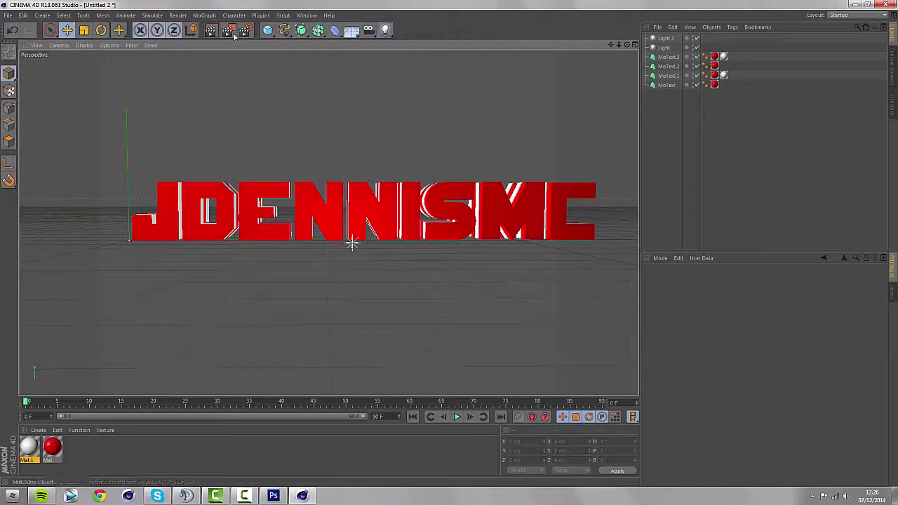
Step: Preview the render of the lit text with the whole word framed in the view
left_click(211, 31)
left_click(350, 97)
left_click_drag(610, 45, 574, 44)
left_click(211, 30)
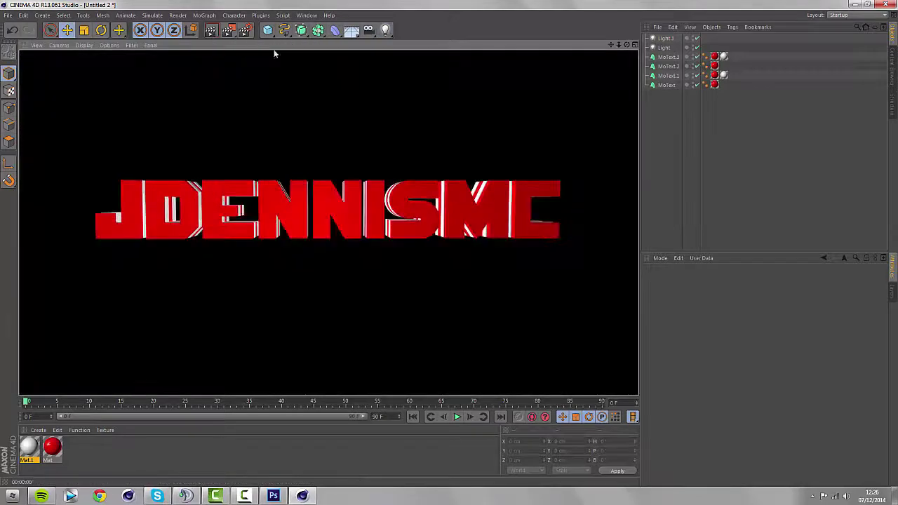
left_click(274, 56)
Step: Set the render output to save on the Desktop under the file name Jdennis
left_click(245, 31)
left_click(426, 55)
type("J")
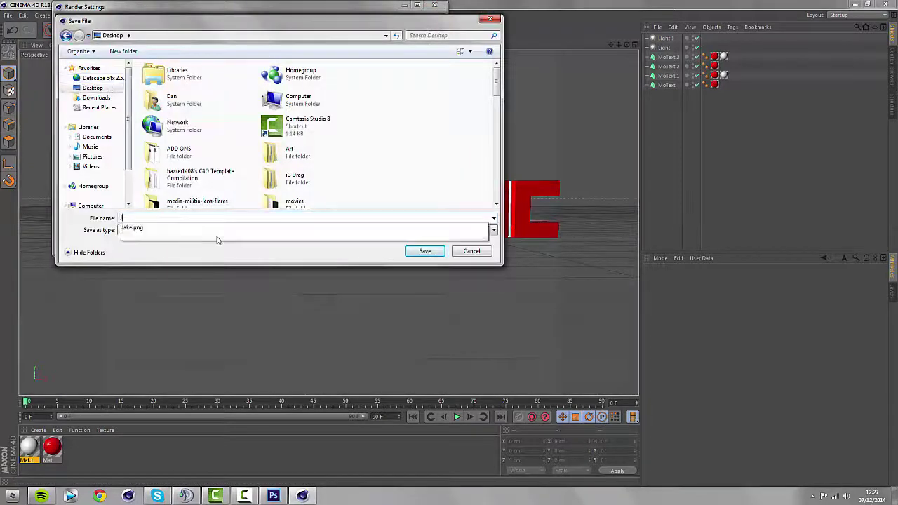
type("dennis")
key("Return")
Step: Set the render size to 1920 x 1080 and the output format to PNG
left_click(85, 40)
double_click(187, 49)
type("19201080")
left_click(81, 48)
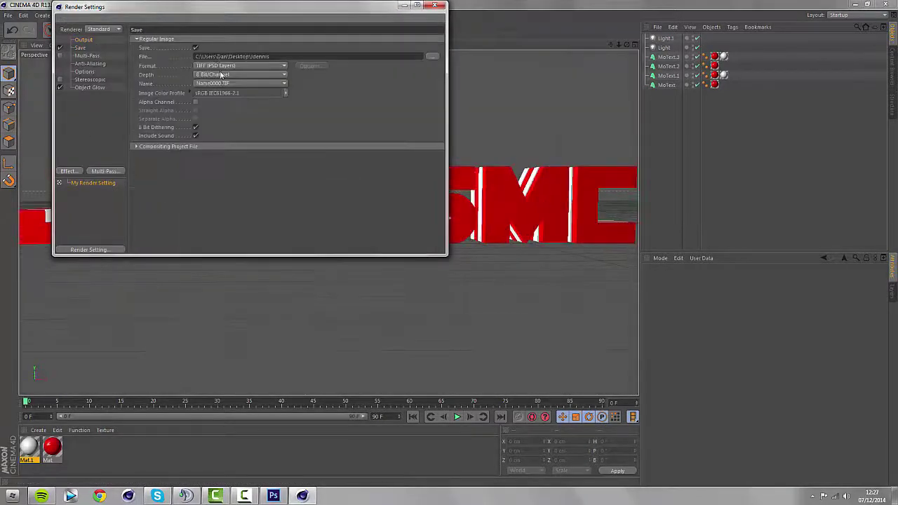
left_click(435, 6)
Step: Centre the text in the frame and render it to the Picture Viewer
scroll(491, 84, "down", 1)
left_click_drag(610, 45, 586, 49)
left_click(228, 30)
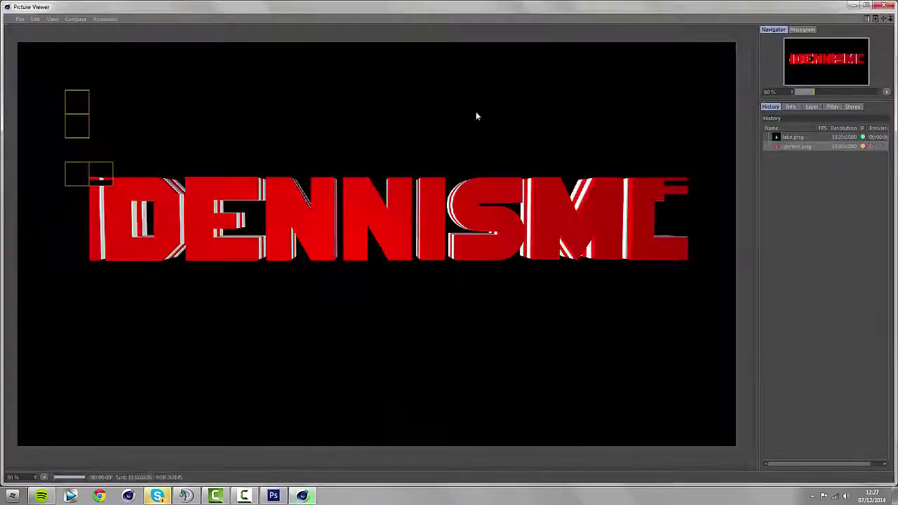
left_click(883, 5)
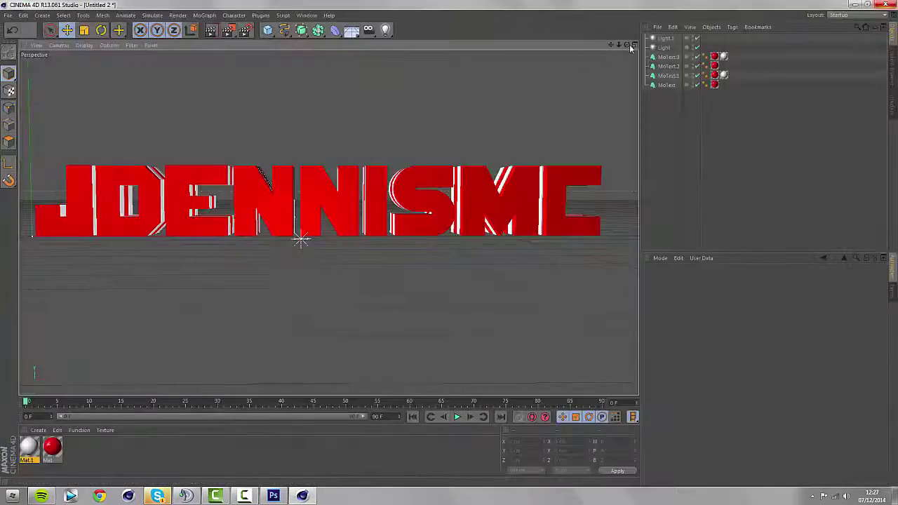
Step: Angle the view low so the text recedes with its J closest, and preview the render
mouse_move(627, 44)
left_mouse_down()
mouse_move(652, 45)
mouse_move(622, 46)
left_mouse_up()
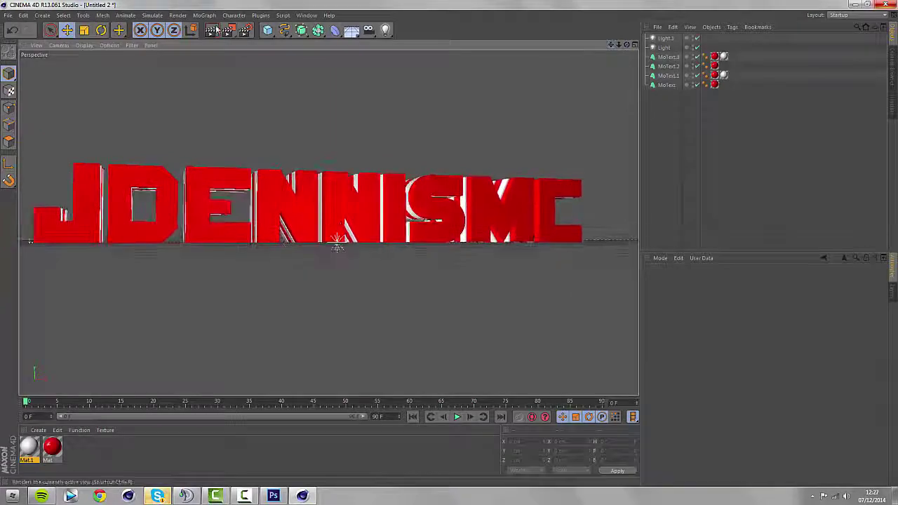
left_click_drag(477, 78, 458, 71, "alt")
left_click(211, 31)
left_click_drag(610, 45, 625, 45)
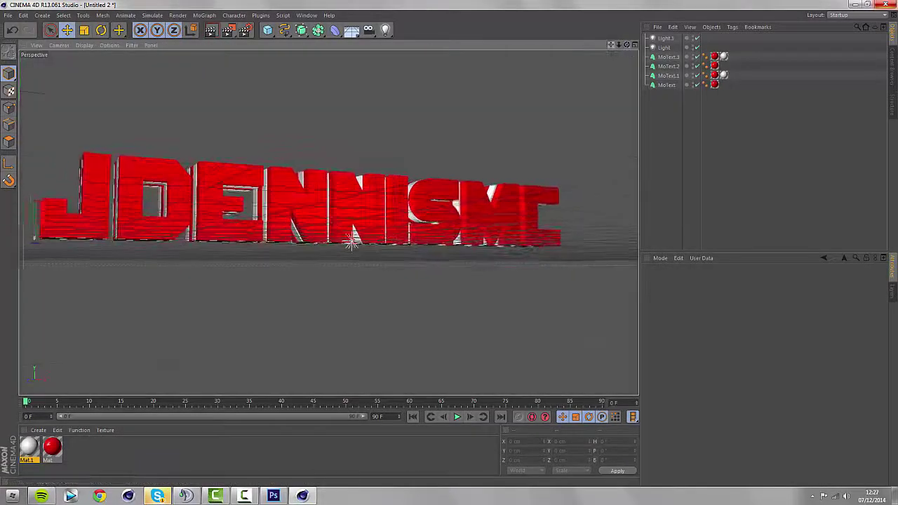
left_click(210, 31)
Step: Render the angled text over the existing Jdennis.png and switch to Photoshop to start placing it
left_click(228, 30)
left_click(414, 281)
key("alt+Tab")
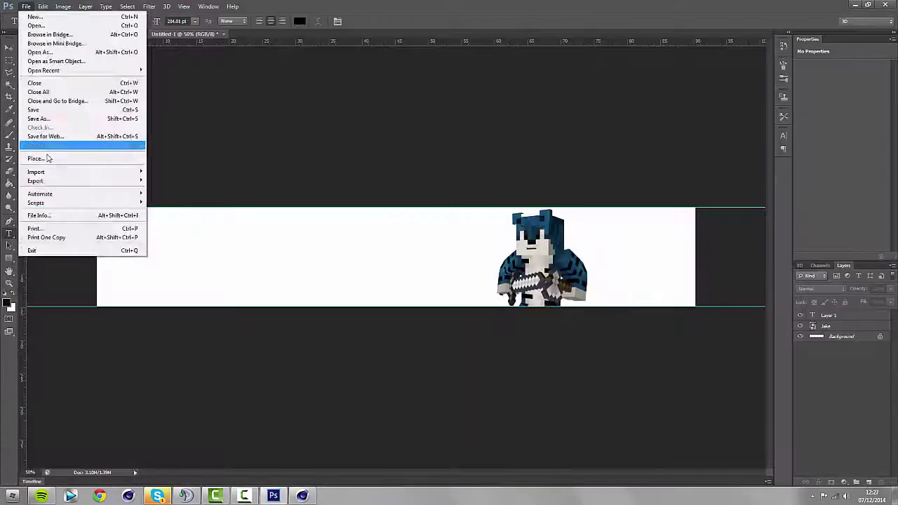
left_click(40, 157)
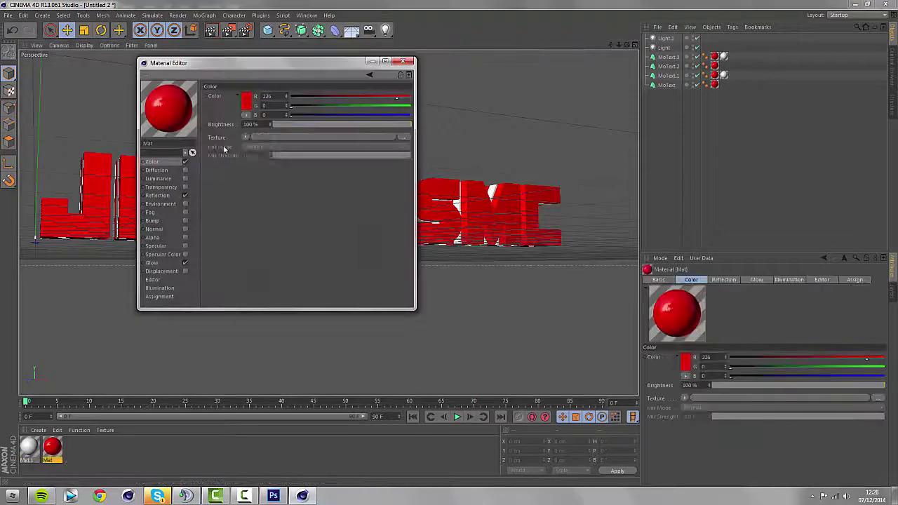
Step: In Cinema 4D, recolour the red material to blue (R 0, G 145, B 208) and render over the existing Jdennis.png
left_click(246, 102)
left_click_drag(289, 69, 275, 69)
left_click(237, 147)
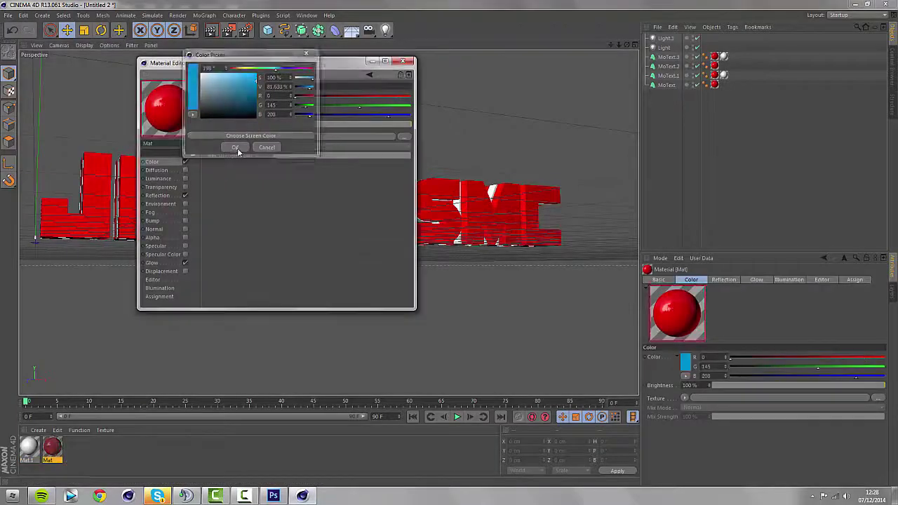
left_click(402, 62)
left_click(211, 30)
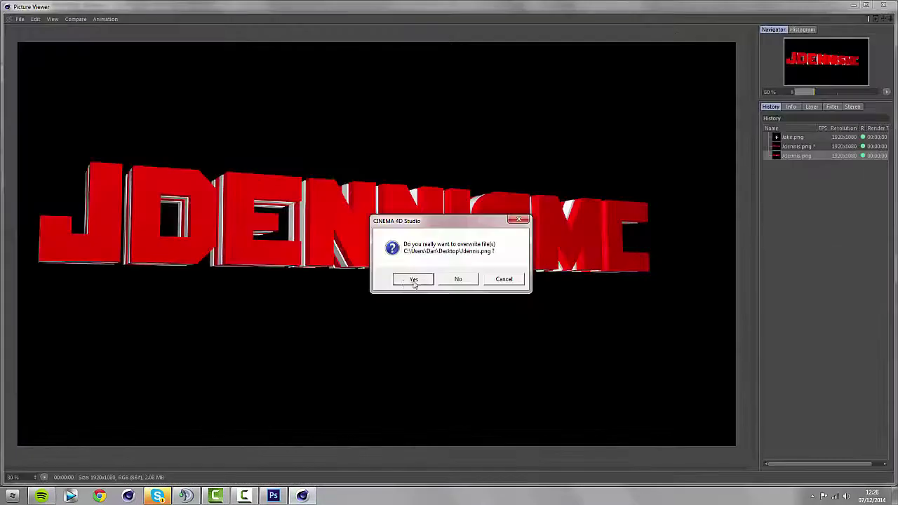
left_click(413, 281)
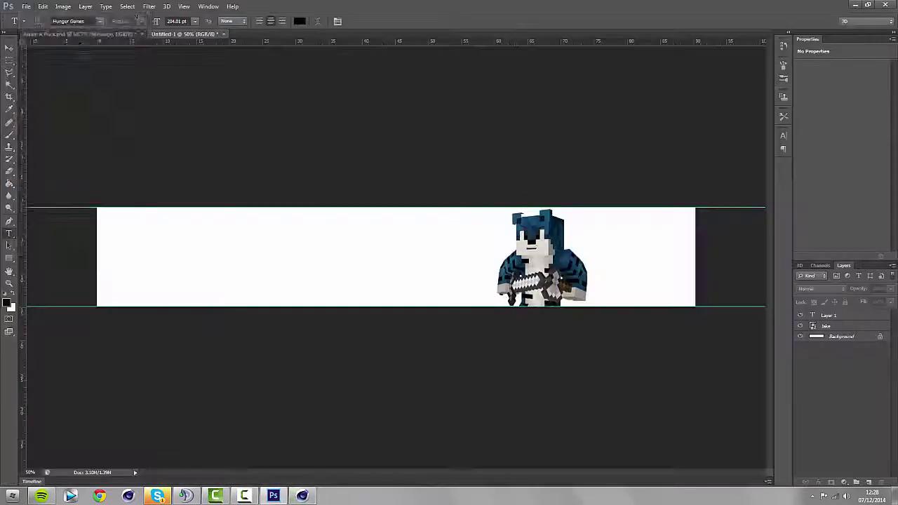
Step: Switch to Photoshop and try placing the Jdennis render on the banner at about 72% scale, overlapping the character
left_click(26, 6)
left_click(43, 158)
left_click_drag(736, 184, 737, 322)
left_click_drag(735, 269, 735, 239)
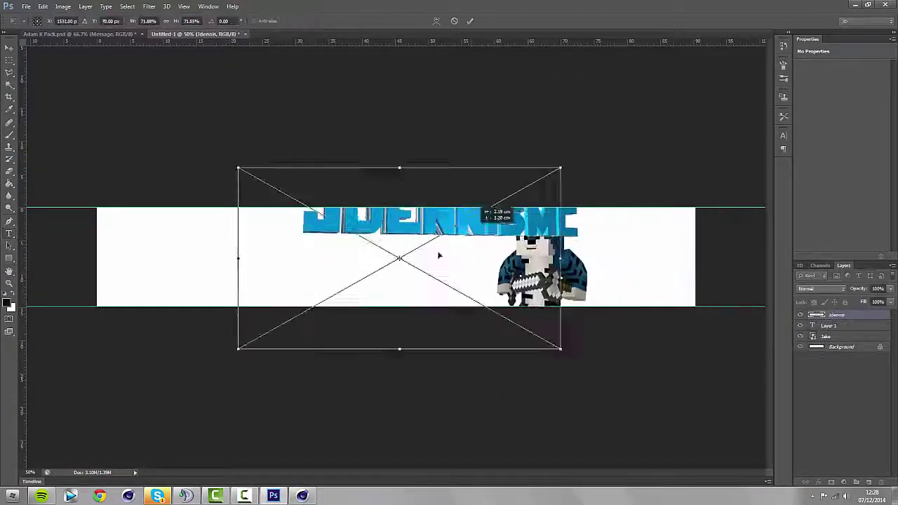
left_click_drag(438, 255, 456, 235)
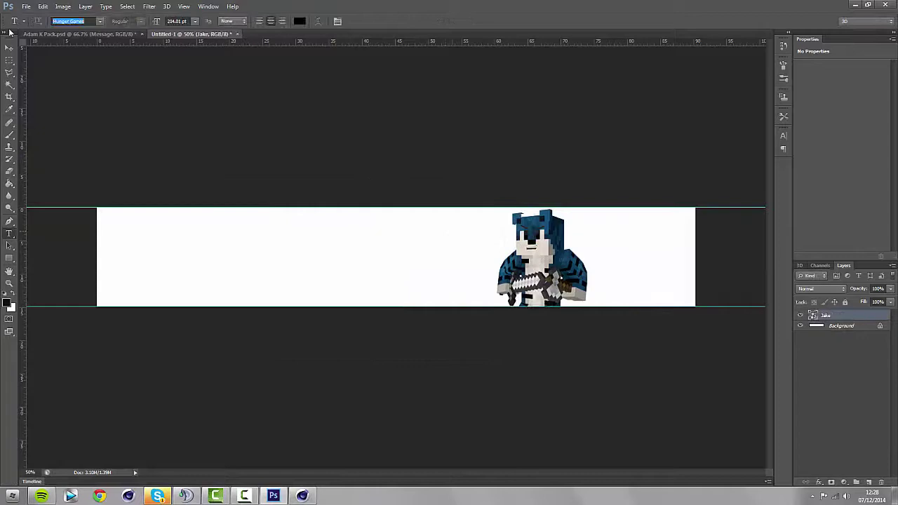
Step: Place the enlarged Jdennis render across the banner behind the Jake character, and convert the Background into an ordinary layer
left_click_drag(10, 32, 10, 37)
left_click(9, 53)
left_click(25, 6)
left_click(46, 160)
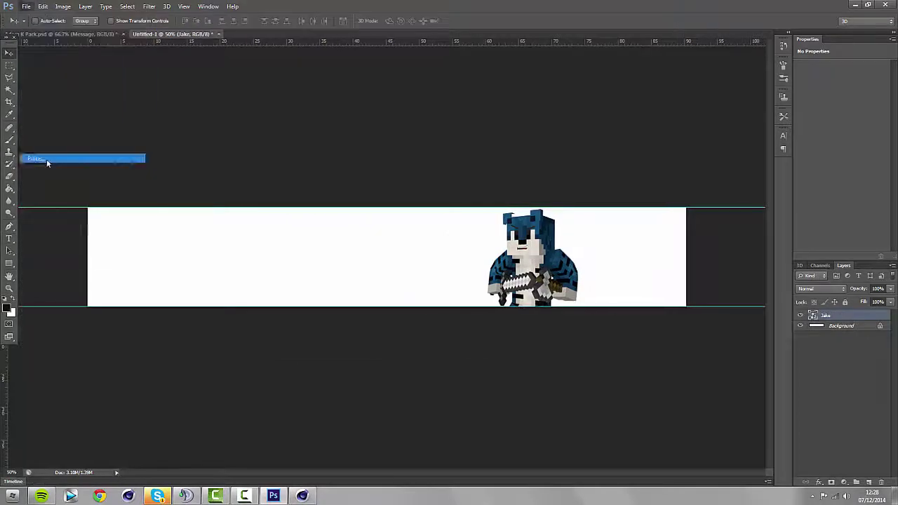
left_click_drag(736, 184, 746, 264)
double_click(552, 331)
left_click_drag(475, 207, 615, 129, "shift")
left_click_drag(542, 195, 475, 244)
key("Return")
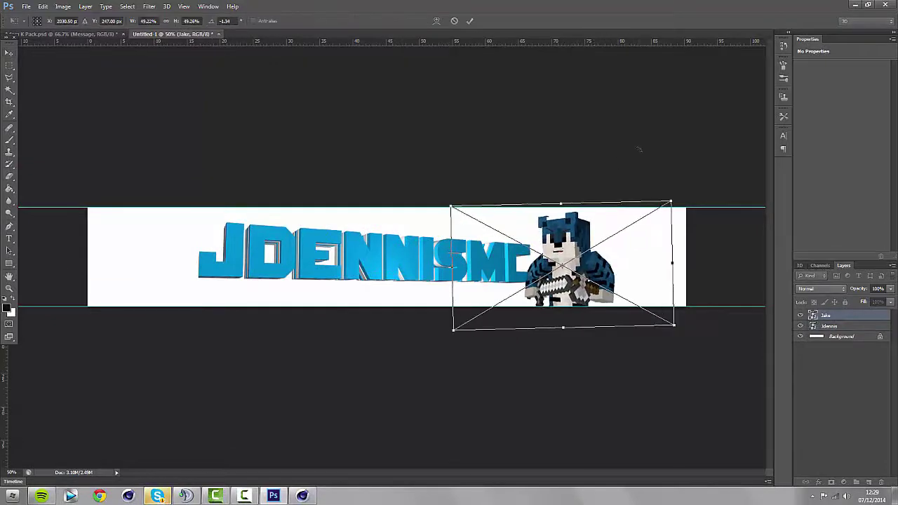
left_click(852, 341)
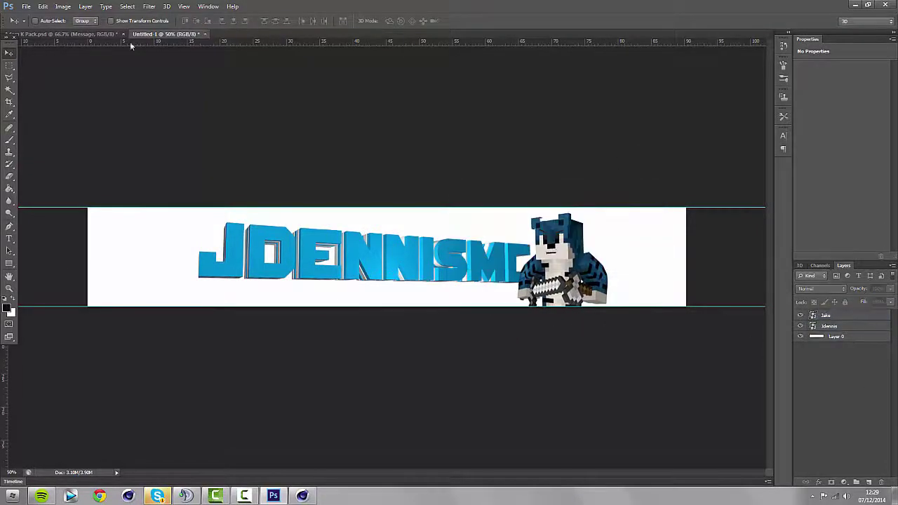
left_click(84, 35)
left_click_drag(10, 37, 0, 46)
left_click(817, 436)
left_click(812, 435)
scroll(818, 441, "down", 2)
left_click(800, 413)
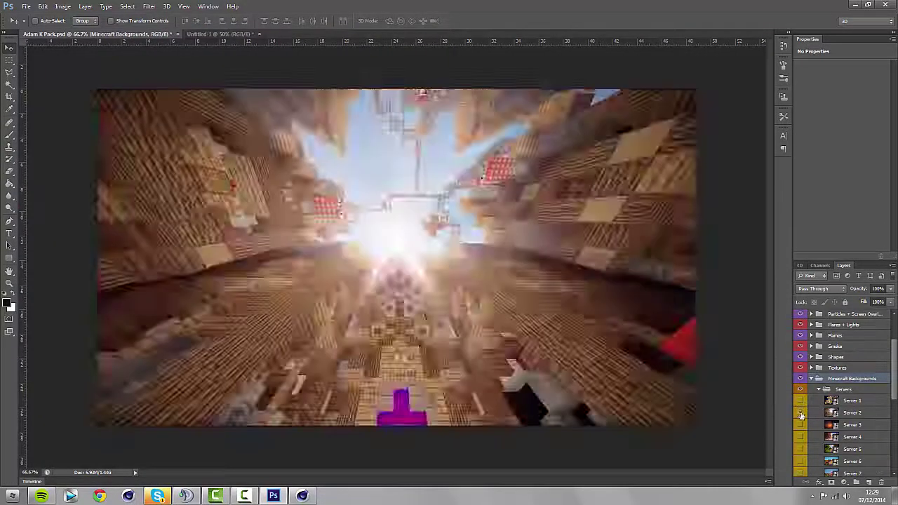
left_click(801, 413)
left_click(802, 437)
left_click(801, 436)
left_click(801, 436)
Step: Copy the Server 4 background from Adam K Pack.psd into the banner document
left_click_drag(140, 34, 121, 71)
left_click_drag(835, 438, 656, 256)
left_click_drag(498, 71, 521, 34)
left_click(61, 34)
Step: Enlarge the Server 4 street image to cover the whole banner and move it beneath the text and character layers
left_click_drag(463, 229, 386, 237)
key("ctrl+t")
left_click_drag(537, 145, 515, 127)
left_click_drag(525, 122, 737, 59, "shift")
left_click_drag(506, 157, 523, 193)
key("Return")
mouse_move(378, 240)
left_mouse_down()
mouse_move(390, 247)
mouse_move(383, 245)
left_mouse_up()
key("ctrl+t")
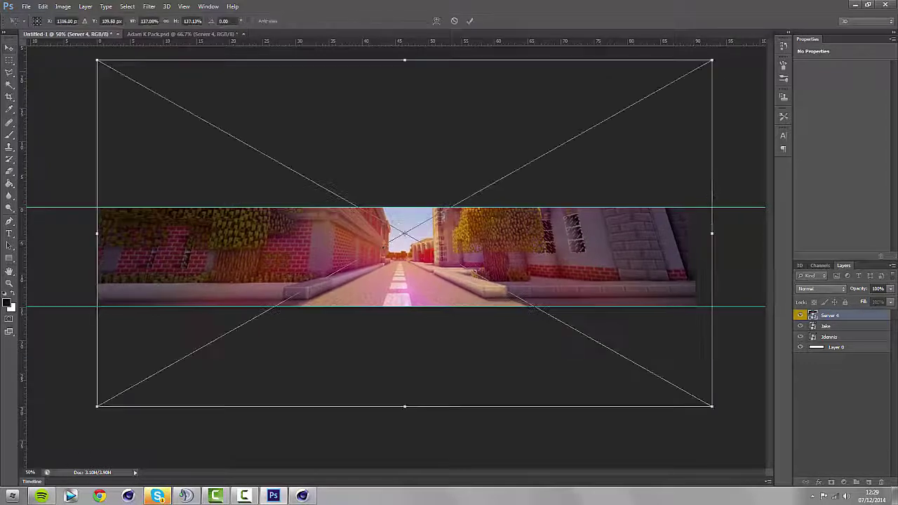
left_click_drag(712, 60, 738, 43, "shift")
left_click_drag(693, 75, 693, 83)
key("Return")
left_click_drag(835, 318, 844, 343)
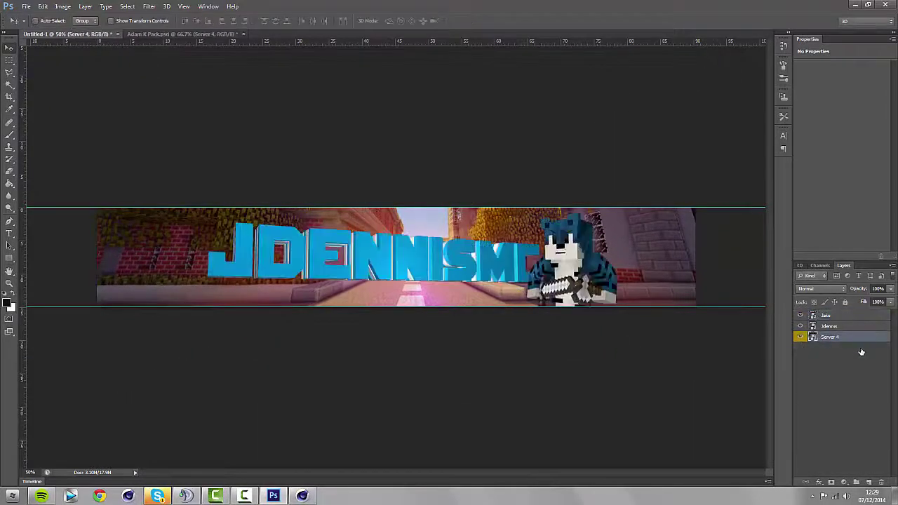
Step: Shift the Jake character towards the banner's right end and the Jdennis text slightly left and down
left_click_drag(375, 265, 367, 269)
key("ctrl+t")
left_click_drag(605, 148, 604, 144)
key("Return")
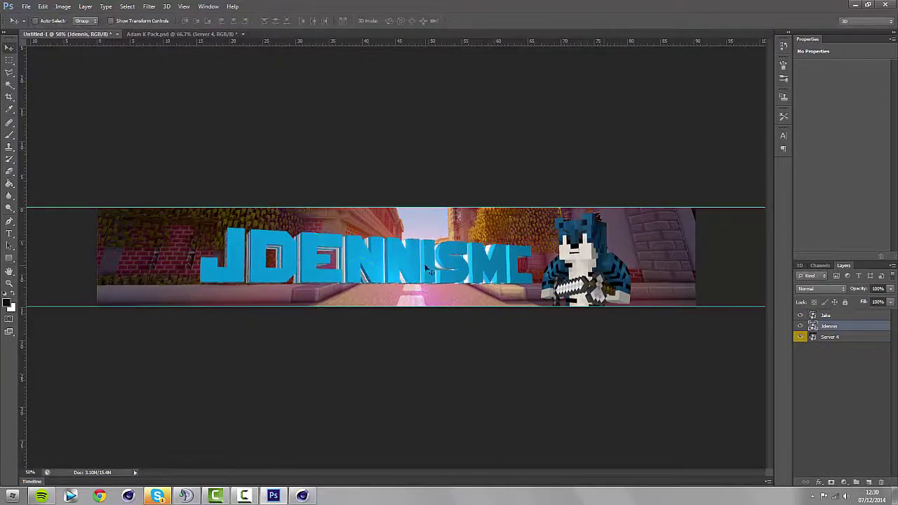
Step: Set the Jdennis text layer's opacity to 90%
type("80")
key("BackSpace")
key("BackSpace")
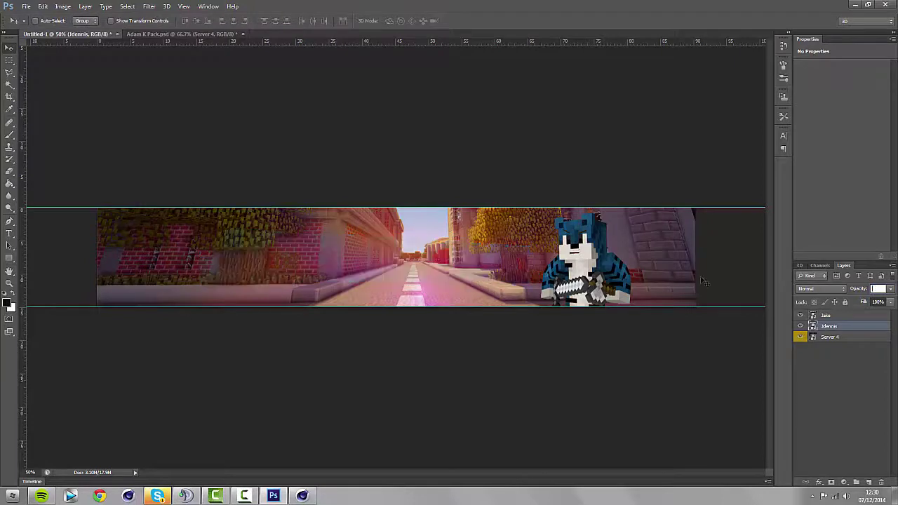
type("90")
key("Return")
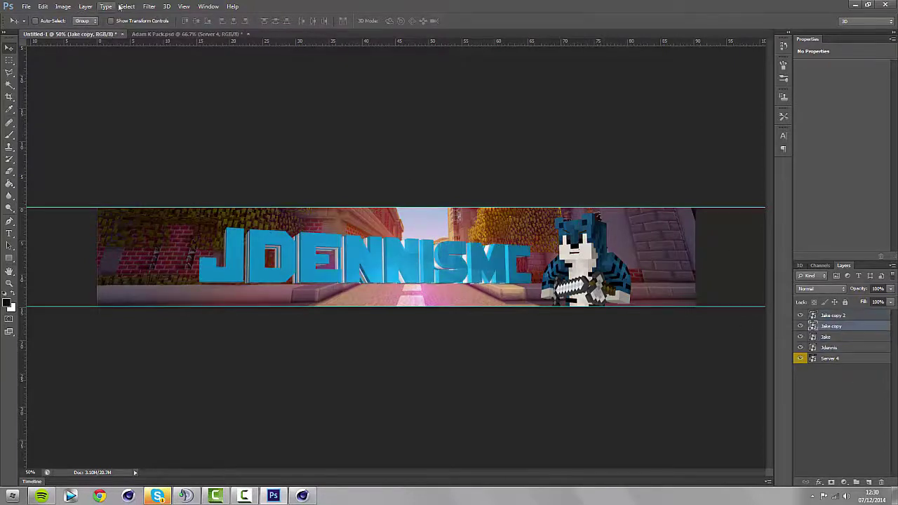
Step: Apply a Gaussian Blur to the Jake copy layer and enlarge it to about 54%, offset to the character's right
left_click(149, 7)
mouse_move(165, 65)
left_click(261, 122)
left_click(503, 131)
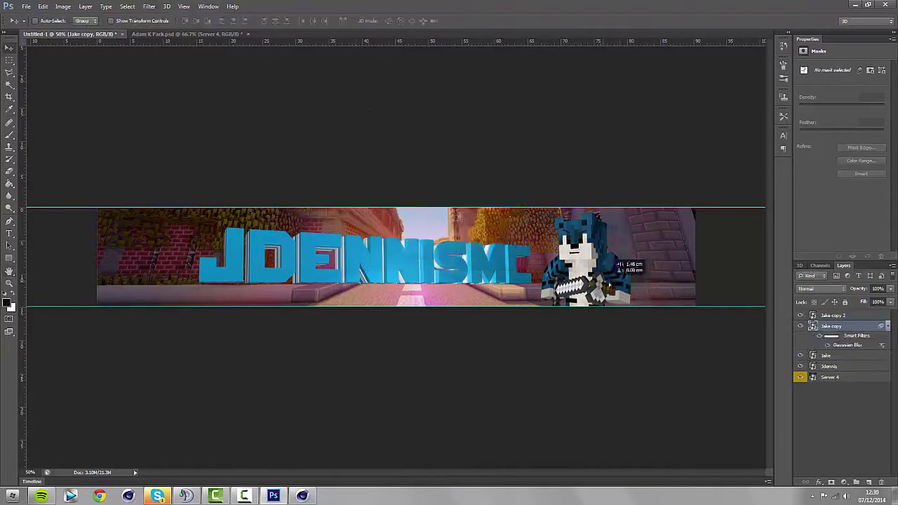
key("ctrl+t")
key("Return")
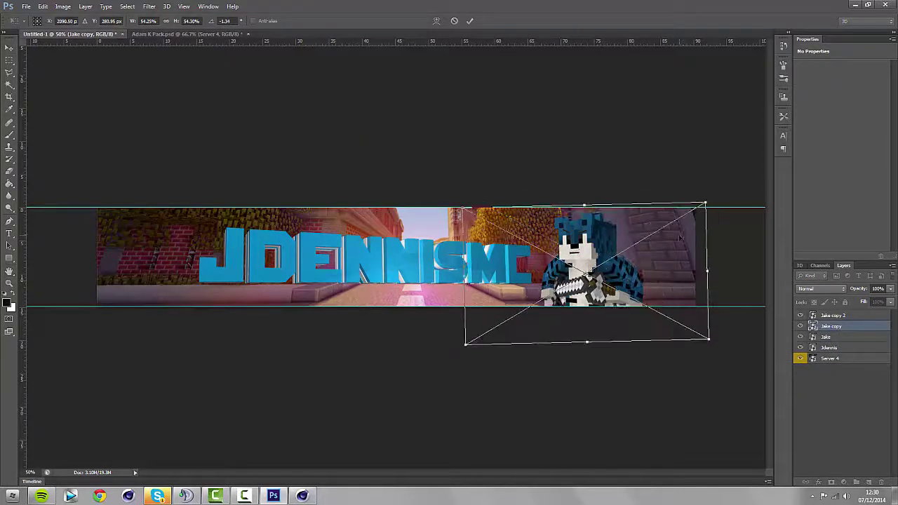
left_click_drag(680, 239, 679, 244)
key("Return")
left_click(64, 7)
left_click(64, 7)
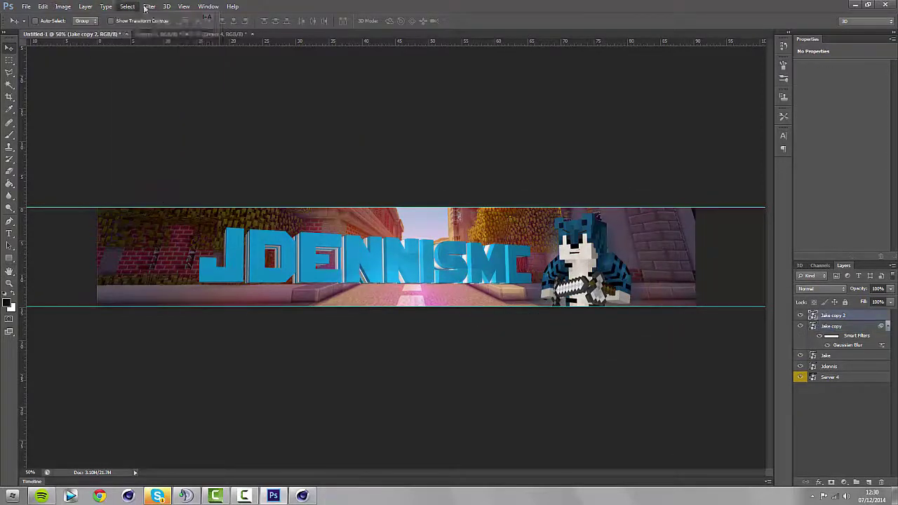
Step: Apply a Motion Blur to the Jake copy 2 layer
left_click(148, 7)
mouse_move(156, 65)
left_click(256, 131)
key("Return")
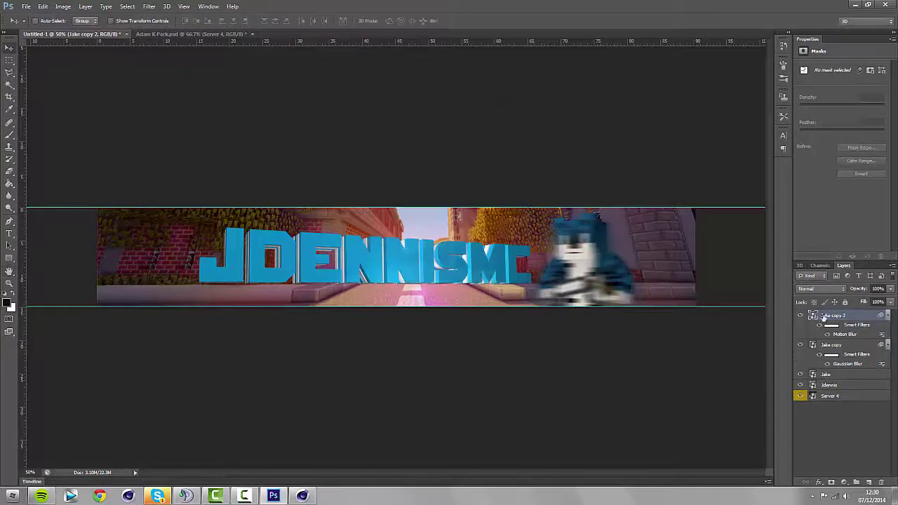
Step: Stack both blurred copies beneath the sharp Jake layer, with Jake copy 2 above Jake copy
left_click_drag(596, 259, 592, 260)
scroll(592, 260, "up", 5, "alt")
left_click_drag(628, 230, 638, 230)
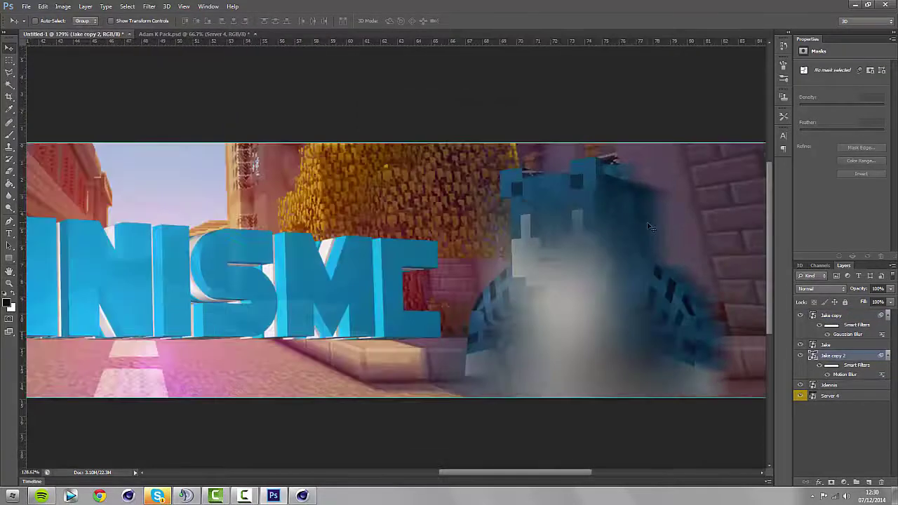
key("ctrl+0")
left_click_drag(853, 314, 850, 379)
scroll(660, 263, "up", 3, "alt")
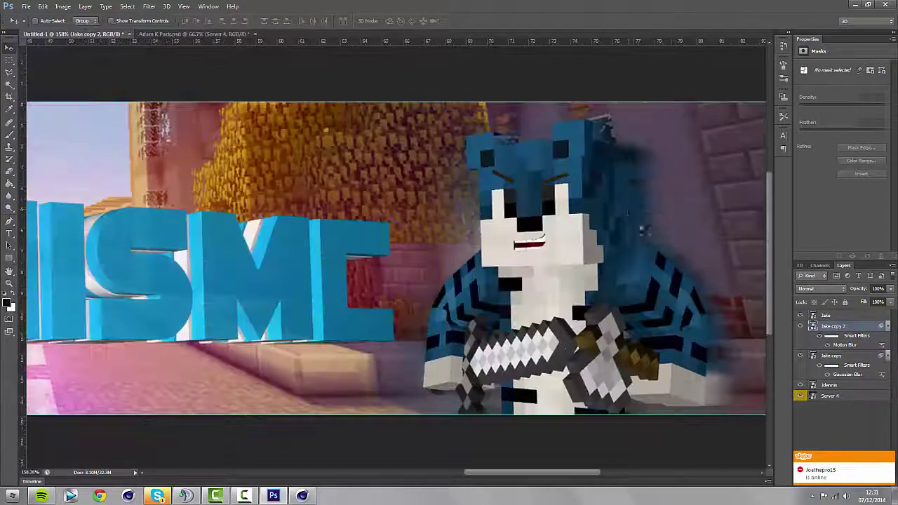
key("ctrl+0")
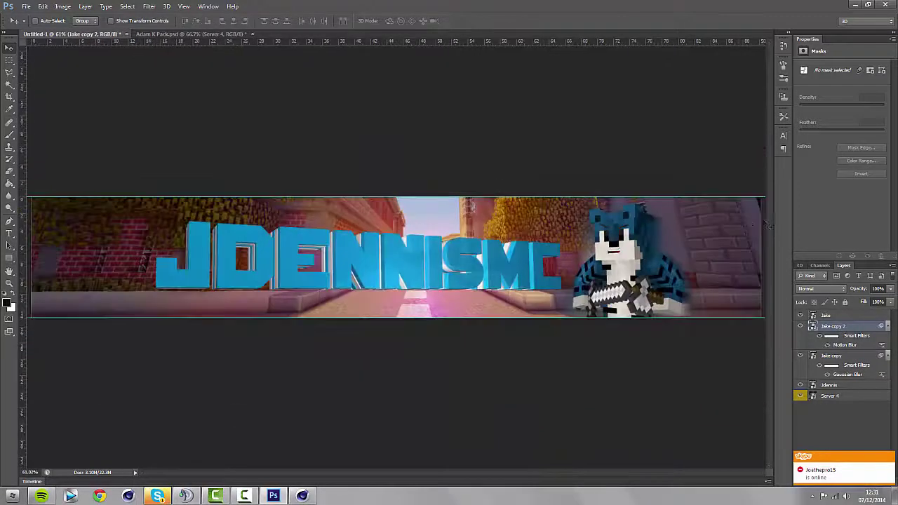
Step: Place lens flare 04 from the media-militia-lens-flares folder, resized and positioned over the character's sword
left_click(70, 160)
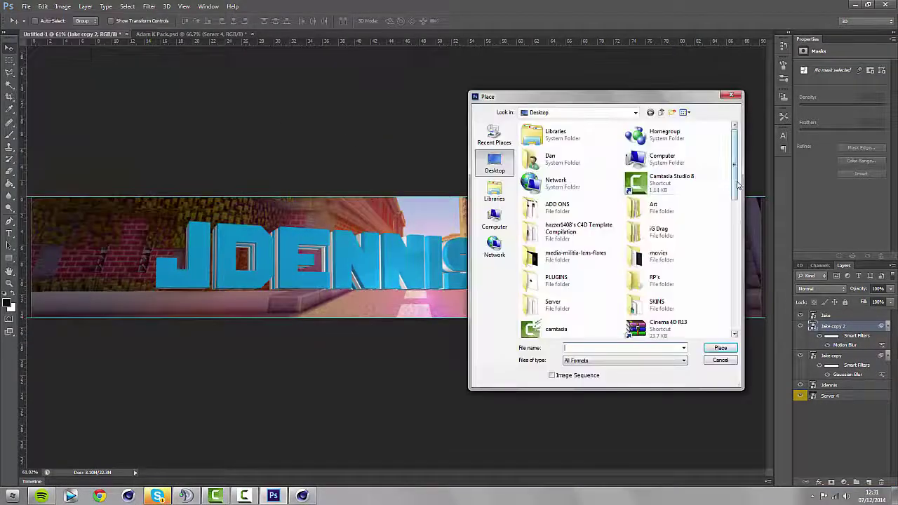
left_click_drag(737, 184, 737, 242)
double_click(623, 255)
double_click(692, 221)
left_click_drag(477, 253, 542, 253)
left_click_drag(553, 196, 635, 164)
left_click_drag(645, 135, 663, 178)
left_click_drag(532, 193, 639, 247)
key("Return")
Step: Move the flare 04 layer above Jake, set its blend mode to Linear Dodge (Add), and nudge it on the sword
left_click_drag(831, 325, 831, 311)
left_click(830, 290)
left_click(815, 138)
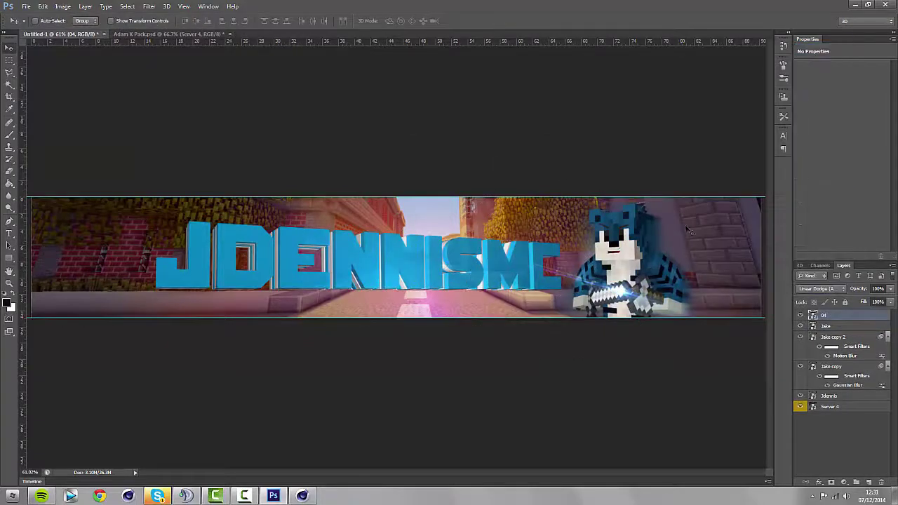
left_click_drag(620, 276, 624, 282)
left_click(22, 6)
Step: Copy Opticle Flare 1 from the Flares + Lights group of Adam K Pack.psd into the banner
left_click(179, 33)
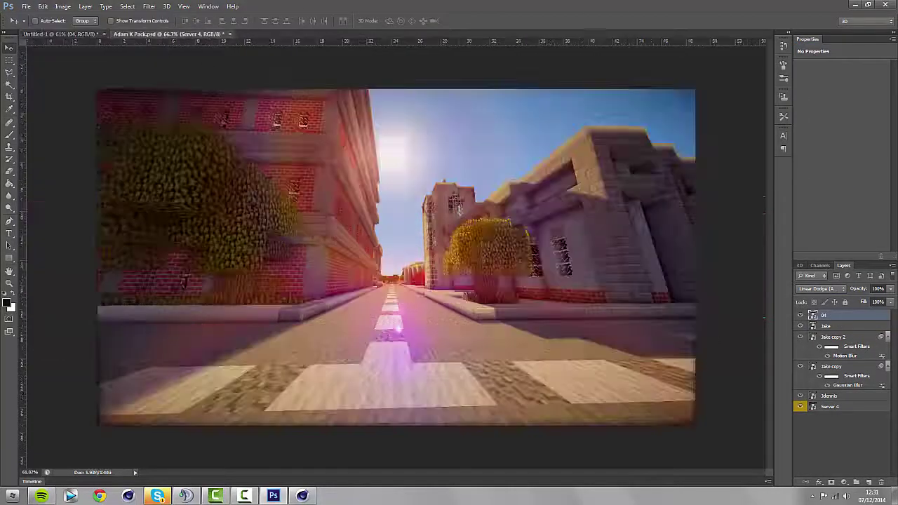
left_click(818, 425)
left_click(811, 425)
left_click(812, 381)
left_click(818, 413)
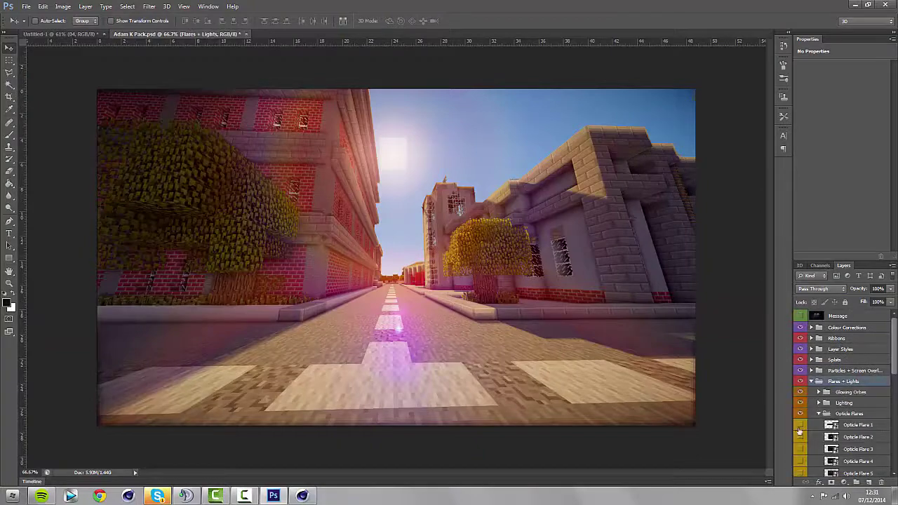
left_click_drag(203, 34, 199, 62)
left_click_drag(865, 424, 742, 298)
left_click_drag(540, 59, 536, 36)
left_click(811, 381)
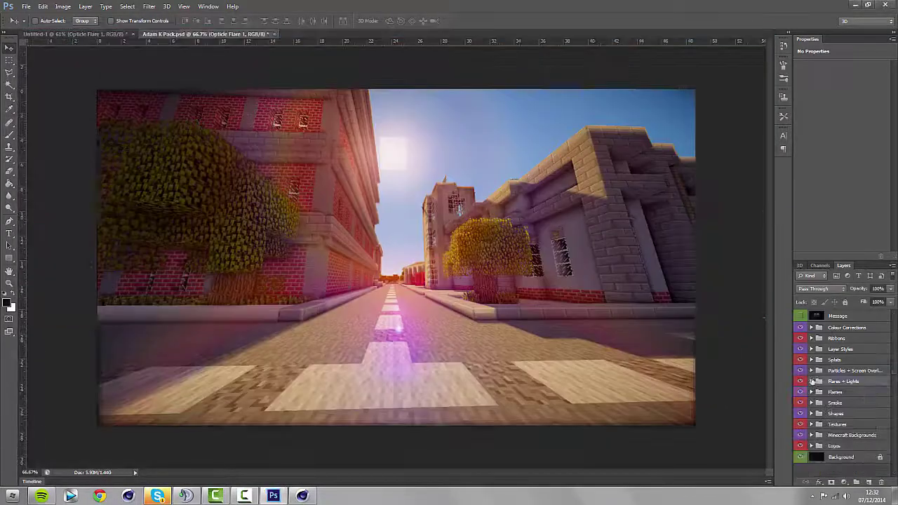
Step: Copy Screen Overlay 1 and Screen Overlay 6 from Adam K Pack.psd into the banner
left_click(812, 371)
left_click(819, 381)
left_click(800, 393)
left_click(801, 393)
left_click_drag(230, 34, 228, 73)
left_click_drag(862, 393, 753, 323)
left_click(716, 301)
left_click_drag(860, 453, 754, 322)
left_click_drag(626, 71, 625, 35)
left_click(819, 381)
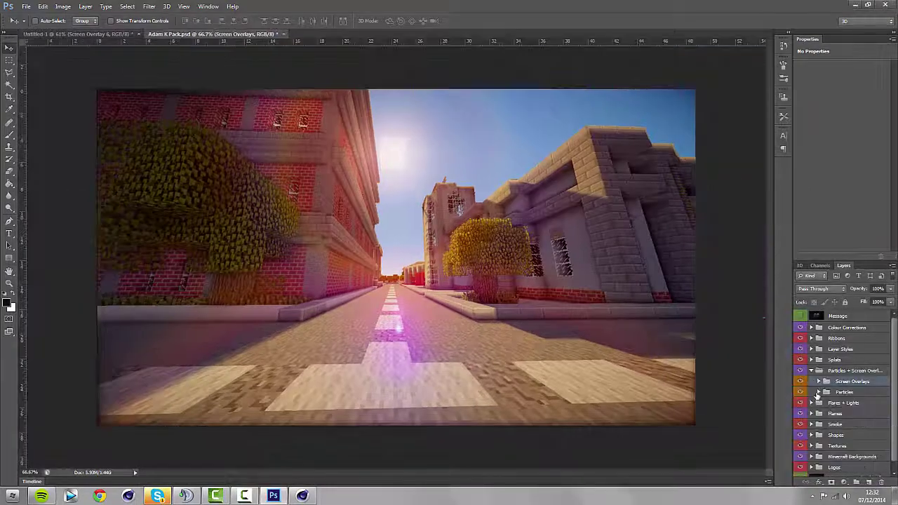
Step: Copy Particles 2 from Adam K Pack.psd into the banner, and hide it together with the two screen overlays
left_click(818, 394)
left_click(819, 392)
left_click(801, 405)
left_click_drag(230, 34, 228, 73)
left_click_drag(858, 416, 749, 329)
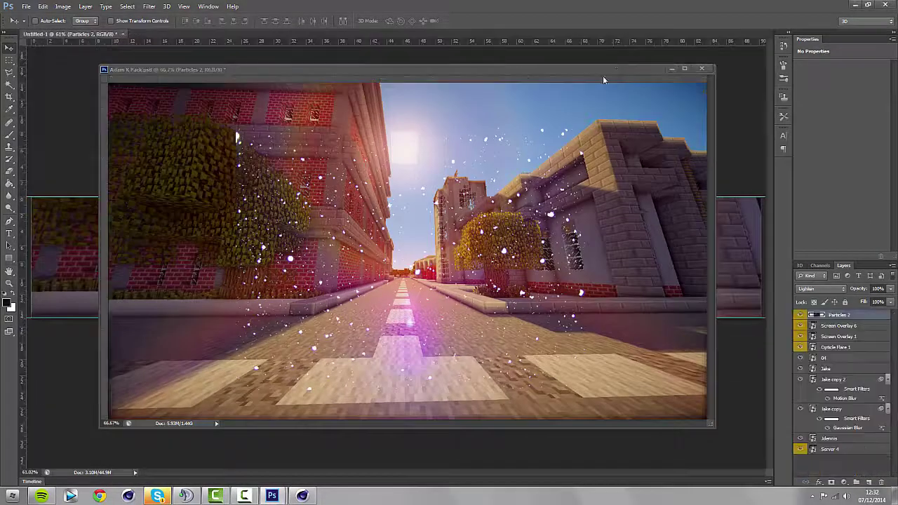
left_click_drag(603, 71, 596, 34)
left_click(84, 34)
left_click_drag(800, 315, 800, 336)
Step: Try an enlarged Opticle Flare 1 at the top of the text's N letters, and delete the flare layer
left_click(837, 348)
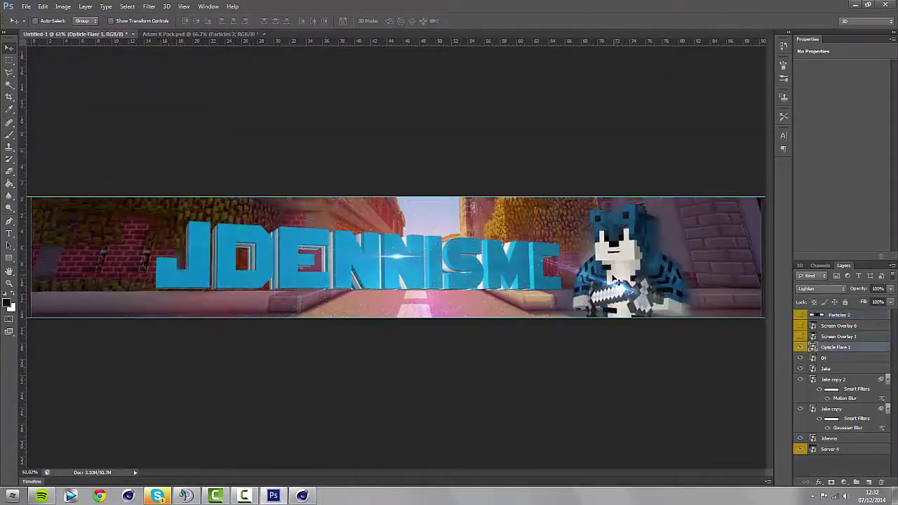
left_click_drag(552, 188, 495, 169)
key("ctrl+t")
left_click_drag(461, 215, 761, 177)
key("Return")
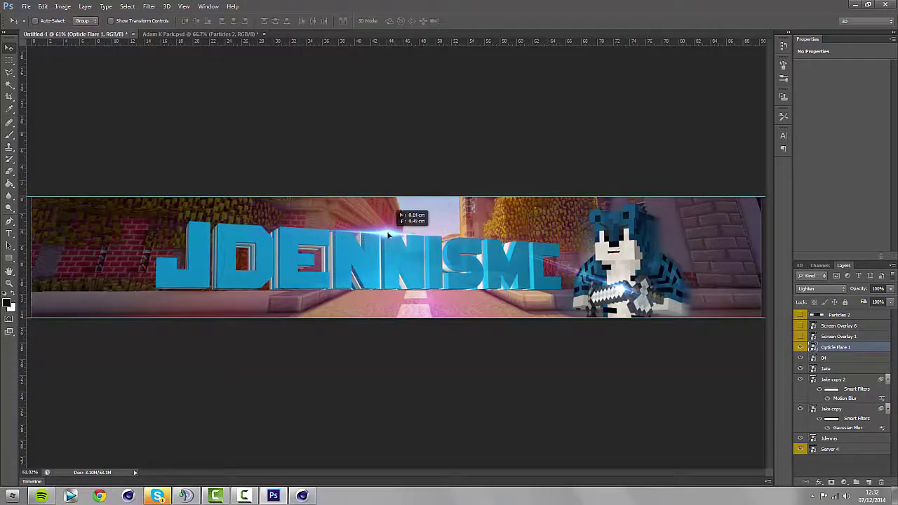
key("Delete")
Step: Place lens flare 35, enlarge it widely, and centre it on the banner's lower edge below the text
left_click(25, 7)
left_click(41, 167)
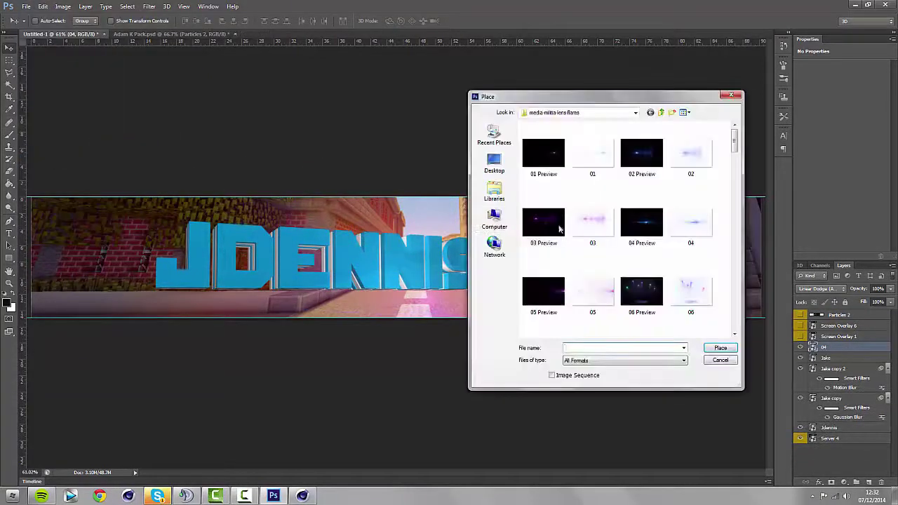
left_click_drag(734, 149, 734, 265)
double_click(594, 289)
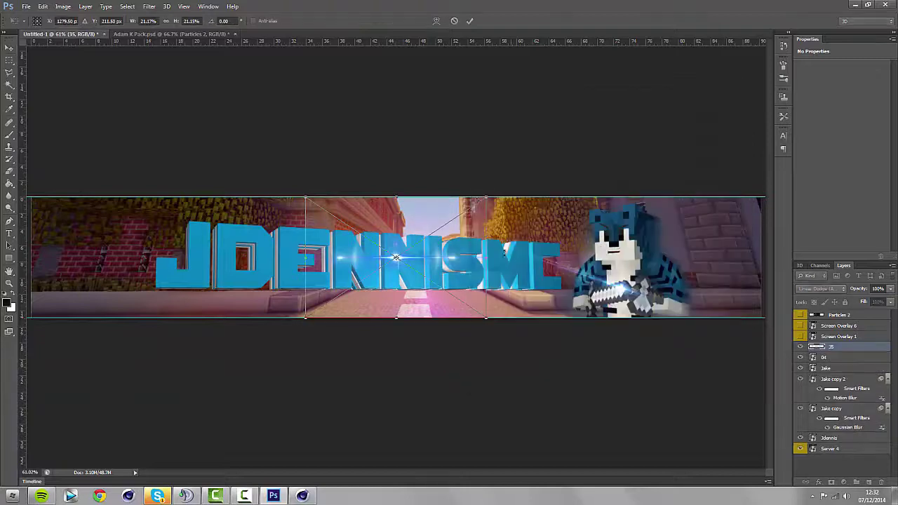
left_click_drag(488, 197, 866, 25, "shift")
left_click_drag(589, 131, 411, 303)
key("Return")
scroll(429, 312, "up", 5, "alt")
scroll(411, 304, "down", 5, "alt")
Step: Set the flare 35 layer's blend mode to Linear Dodge (Add) and rasterize the layer for erasing
left_click(820, 288)
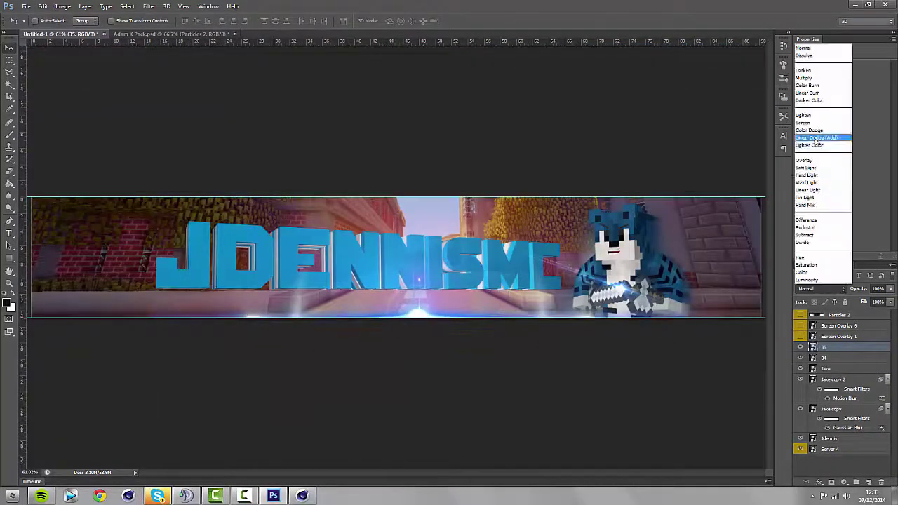
left_click(818, 139)
left_click(9, 171)
left_click(168, 283)
key("Return")
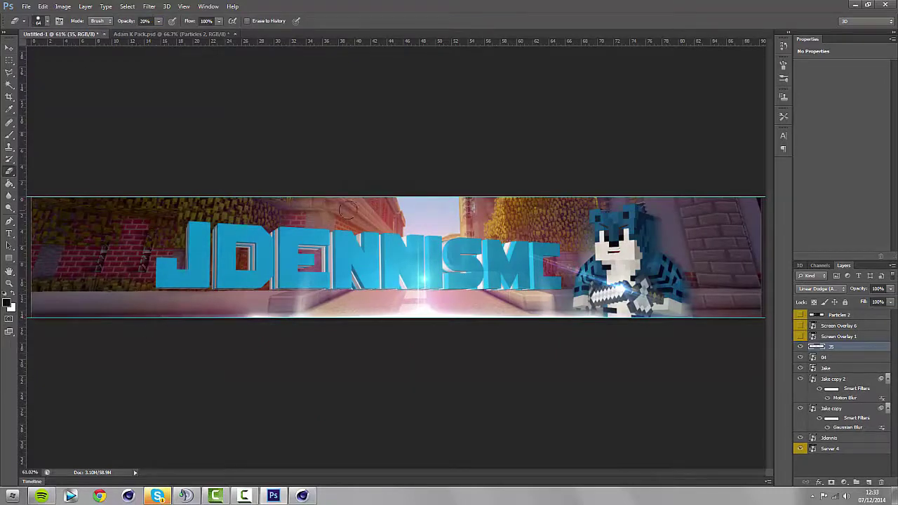
Step: Nudge flare 35 slightly upward along the banner's lower edge
left_click(9, 48)
left_click_drag(442, 311, 439, 303)
scroll(397, 316, "up", 5, "alt")
scroll(439, 302, "down", 5, "alt")
Step: Place a second lens flare 04, enlarge it over the top of the N letters, and set it to Linear Dodge (Add)
left_click(26, 6)
left_click(45, 128)
double_click(695, 211)
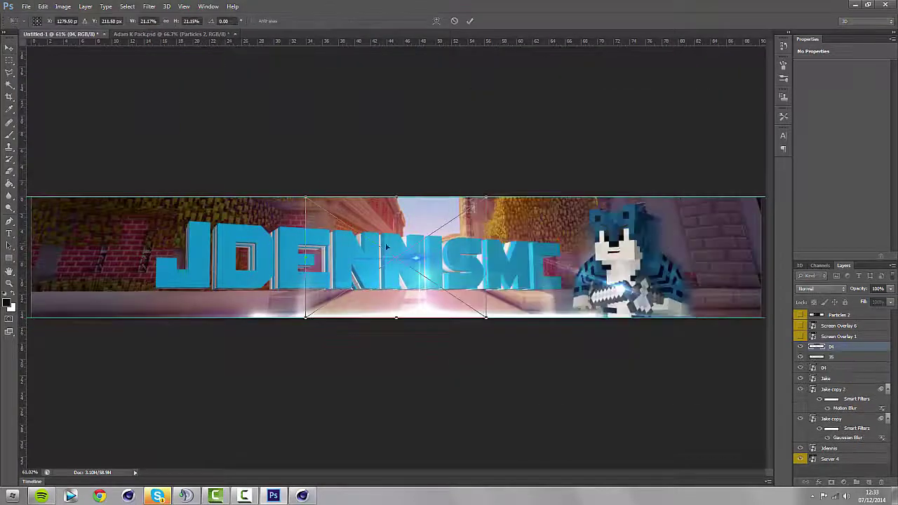
left_click_drag(450, 243, 419, 224)
left_click_drag(451, 162, 448, 159)
left_click_drag(454, 172, 581, 77, "alt+shift")
mouse_move(453, 168)
left_mouse_down()
mouse_move(490, 138)
mouse_move(396, 182)
left_mouse_up()
key("Return")
left_click(821, 289)
left_click(819, 138)
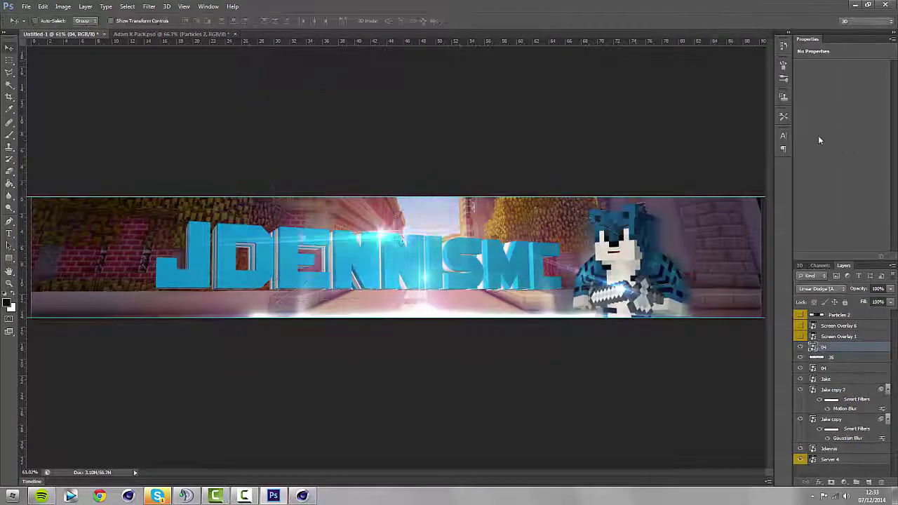
Step: Show the Particles 2 layer and enlarge it so the particles cover the whole banner
left_click(842, 315)
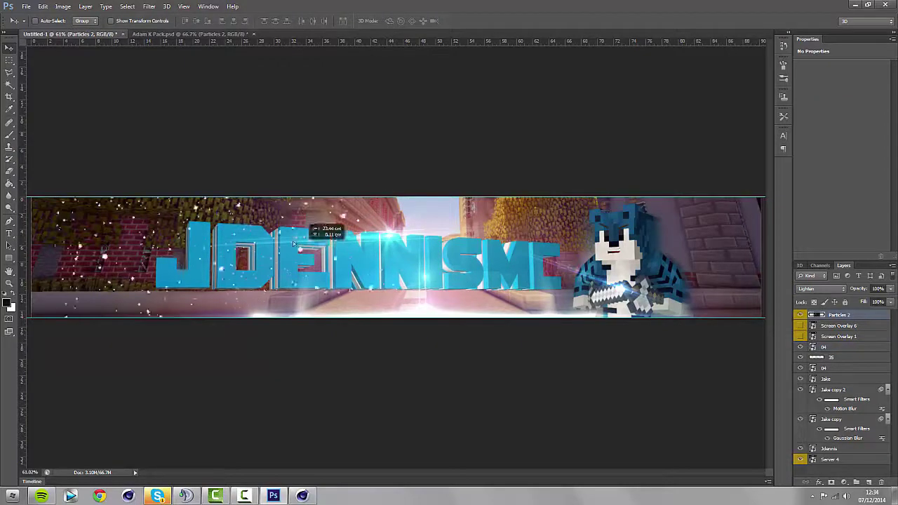
left_click_drag(294, 244, 249, 244)
key("ctrl+t")
left_click_drag(315, 305, 604, 477, "shift")
left_click_drag(330, 315, 353, 284)
left_click_drag(635, 260, 770, 266)
key("Return")
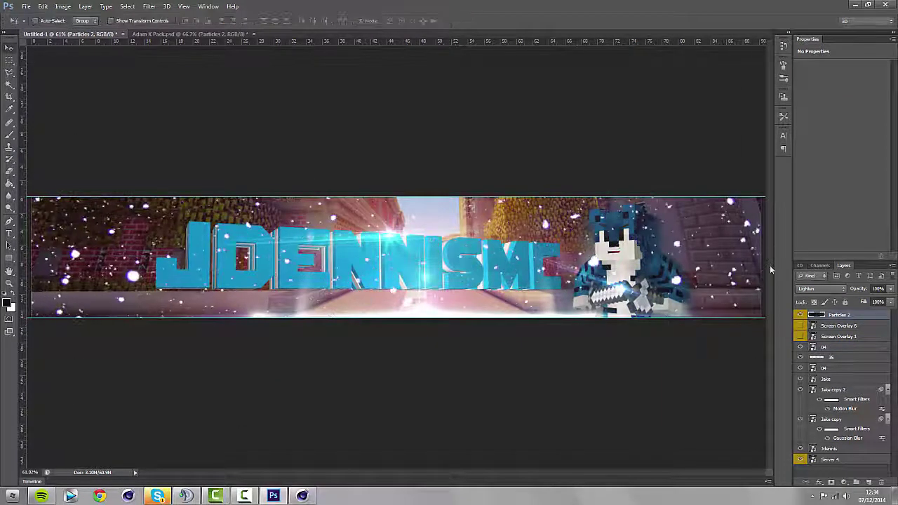
Step: Set the Particles 2 layer's opacity to 20% and toggle Screen Overlay 6 to preview its effect
key("Return")
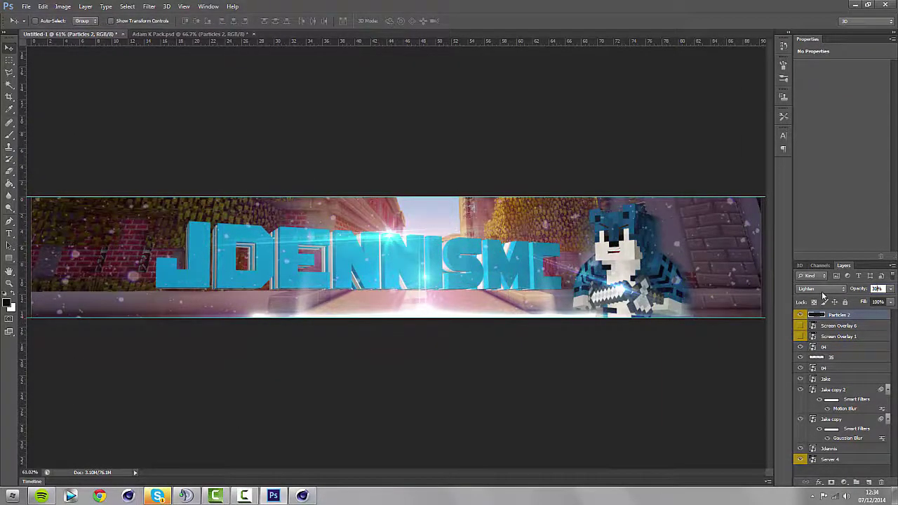
left_click(800, 326)
left_click(801, 326)
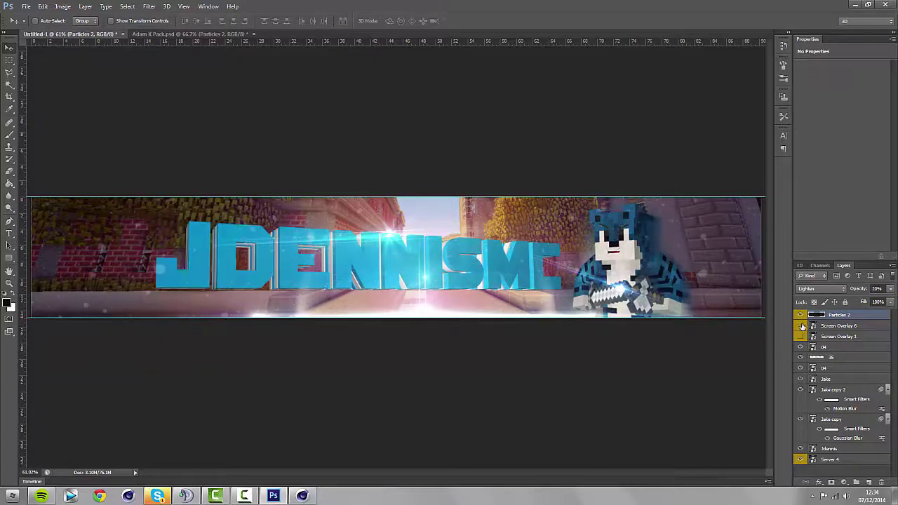
Step: Hide the Particles 2 layer and scale Screen Overlay 6 down proportionally, positioning it over the JDENNISMC lettering
left_click(802, 315)
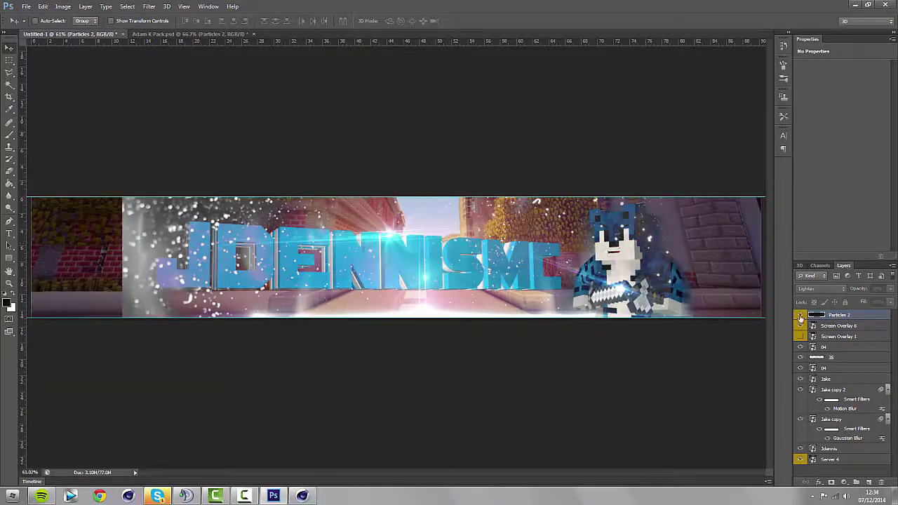
left_click(839, 326)
left_click_drag(514, 246, 537, 254)
key("ctrl+t")
left_click_drag(147, 97, 328, 203, "shift")
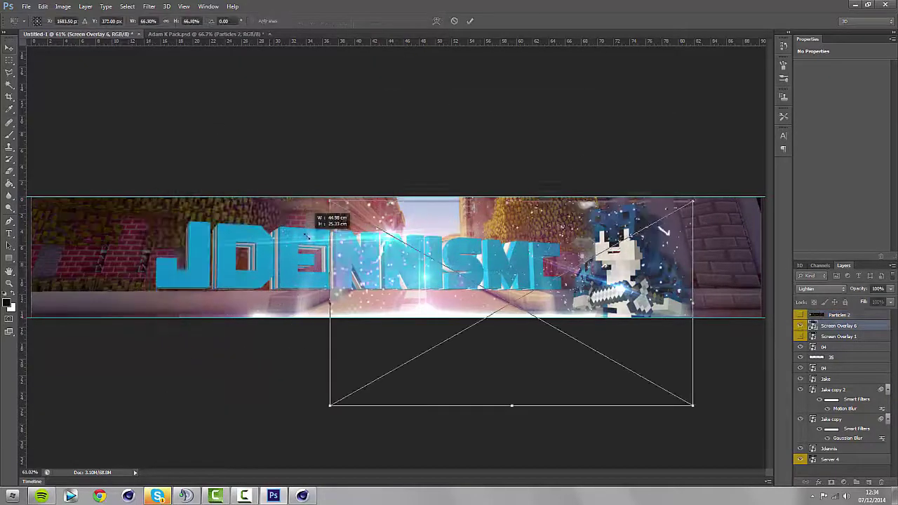
left_click_drag(562, 337, 381, 277)
mouse_move(150, 143)
left_mouse_down("shift")
mouse_move(279, 214)
mouse_move(143, 139)
left_mouse_up("shift")
left_click_drag(512, 346, 569, 377, "shift")
key("Return")
Step: Set Screen Overlay 6 to the Overlay blend mode and place it directly above the Jdennis layer
left_click(822, 289)
left_click(821, 161)
left_click_drag(839, 379, 844, 442)
Step: Set Screen Overlay 6's opacity to 40% and rasterize the layer for use with the Eraser
type("e20")
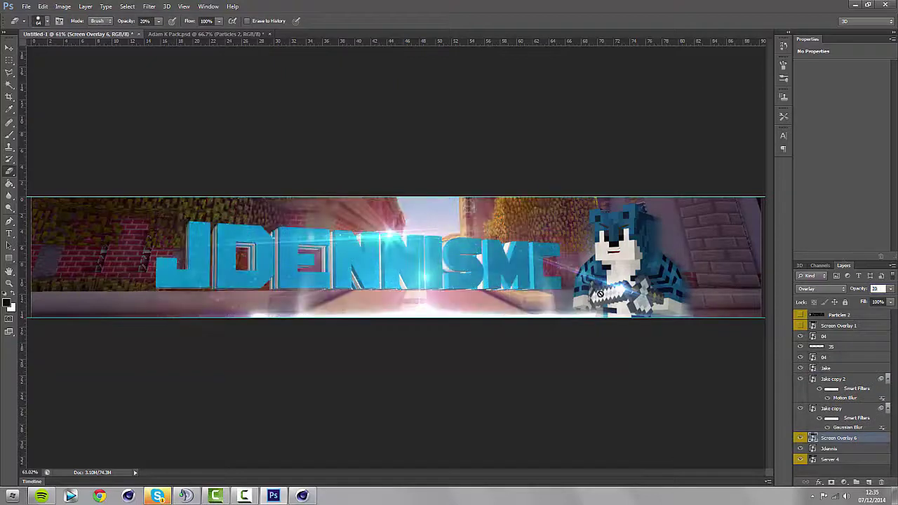
key("BackSpace")
key("BackSpace")
type("40")
key("Return")
left_click(384, 180)
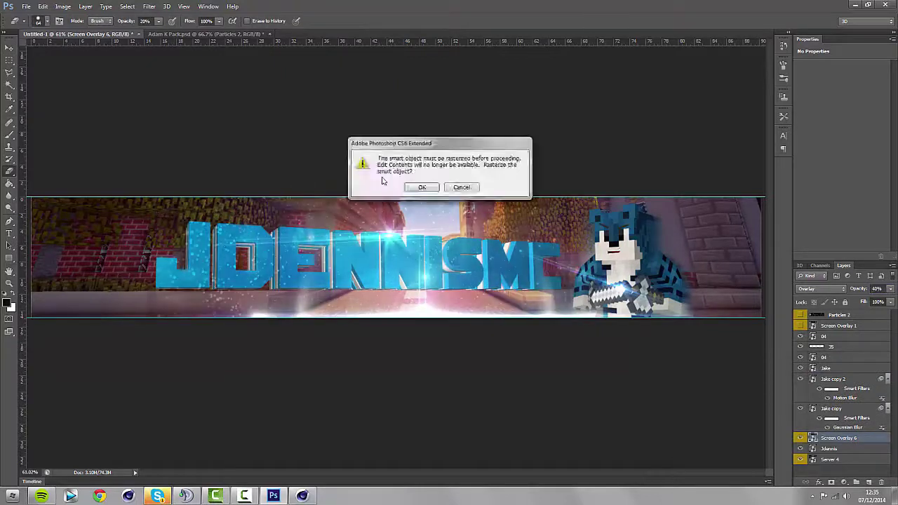
left_click(421, 187)
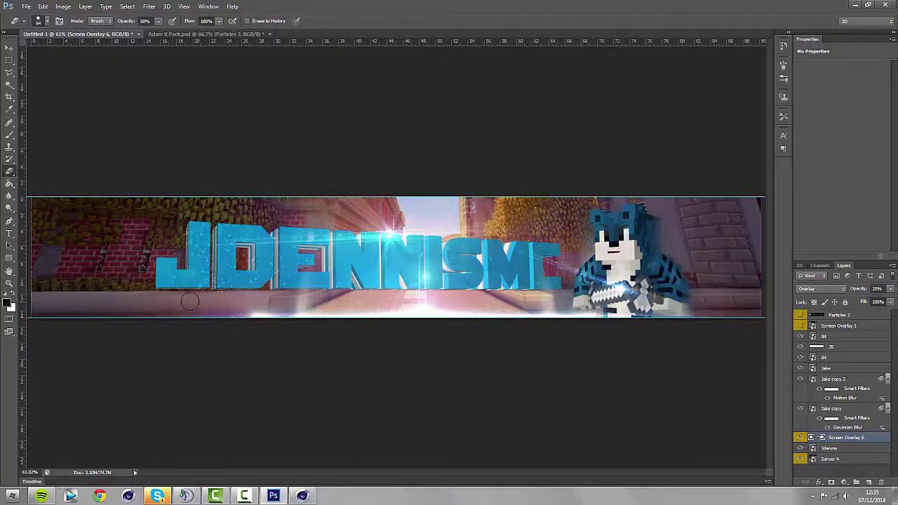
Step: Preview the different screen overlays in Adam K Pack.psd by toggling their visibility one at a time
left_click(206, 34)
left_click(801, 414)
left_click(819, 392)
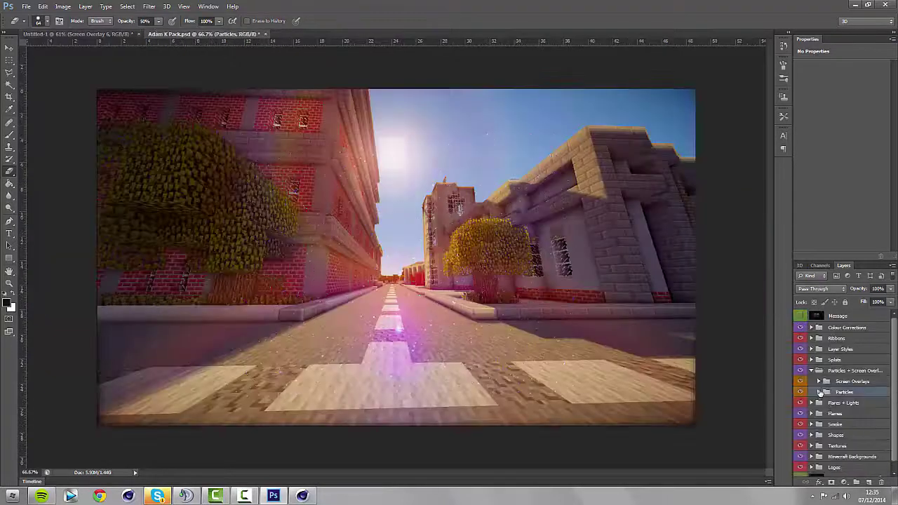
left_click(819, 381)
left_click(801, 454)
left_click(801, 455)
scroll(801, 456, "down", 1)
left_click(800, 456)
left_click(801, 415)
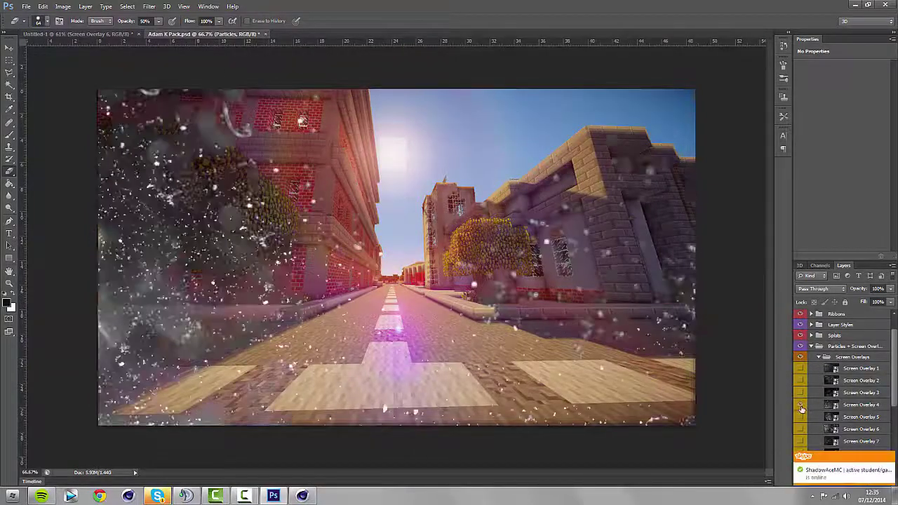
left_click(800, 414)
scroll(801, 449, "down", 1)
left_click(801, 453)
left_click(801, 453)
scroll(801, 449, "down", 5)
Step: Show Screen Overlay 11 in the pack, float the pack's window, and copy that overlay into the banner document
left_click(800, 418)
left_click_drag(173, 34, 185, 70)
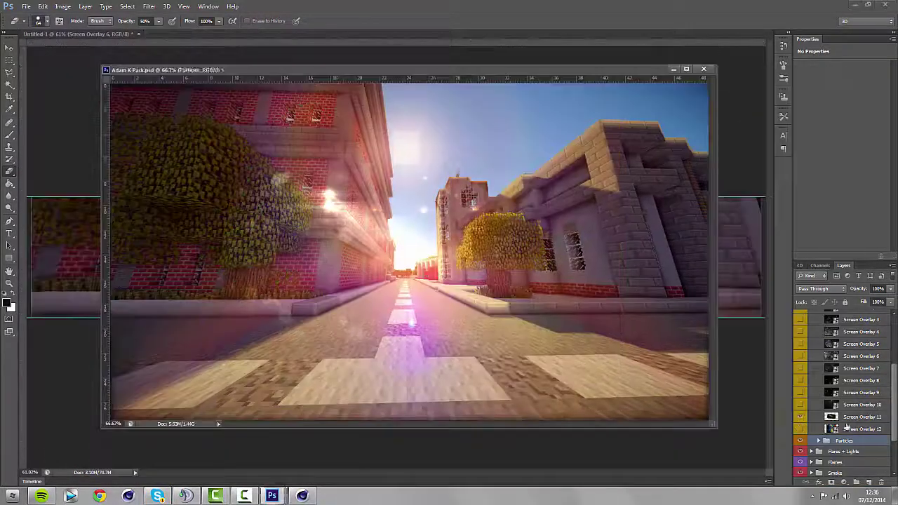
left_click_drag(855, 417, 740, 301)
left_click(673, 294)
Step: Toggle Screen Overlay 6 in the pack, collapse the overlay groups, and show Smoke 1 in the Smoke group
left_click(802, 435)
left_click(801, 410)
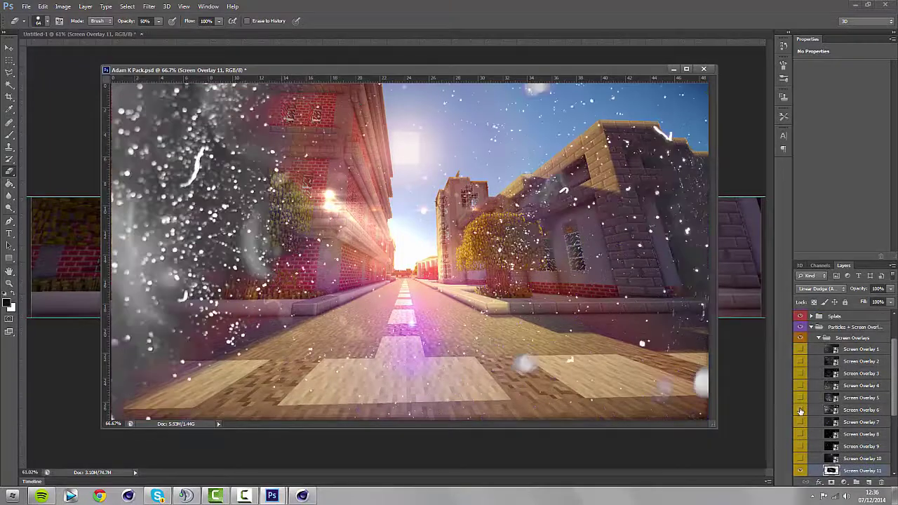
left_click(801, 409)
left_click(818, 338)
left_click(812, 362)
left_click(812, 403)
left_click(802, 414)
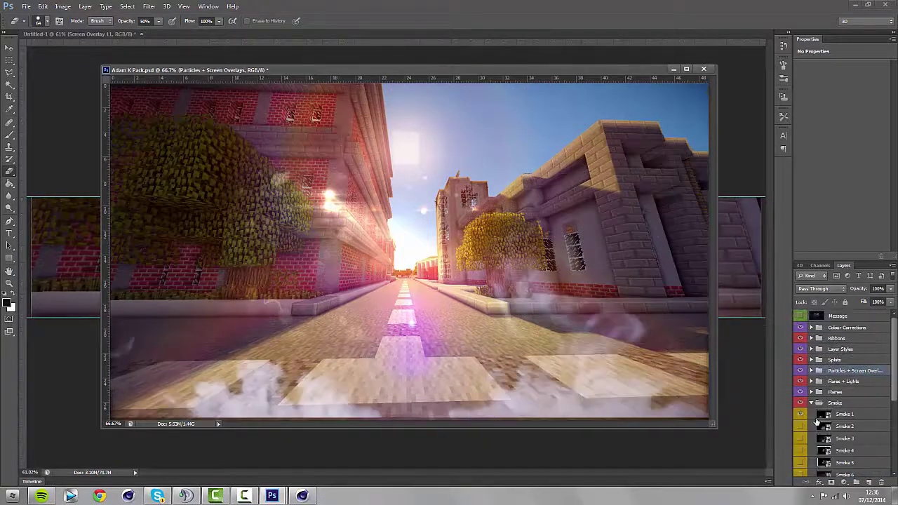
Step: Copy Smoke 1 into the banner document, dock the pack's window again and return to the banner
double_click(857, 414)
left_click(882, 140)
left_click_drag(857, 414, 742, 291)
left_click_drag(200, 71, 149, 33)
left_click(74, 34)
left_click(487, 294)
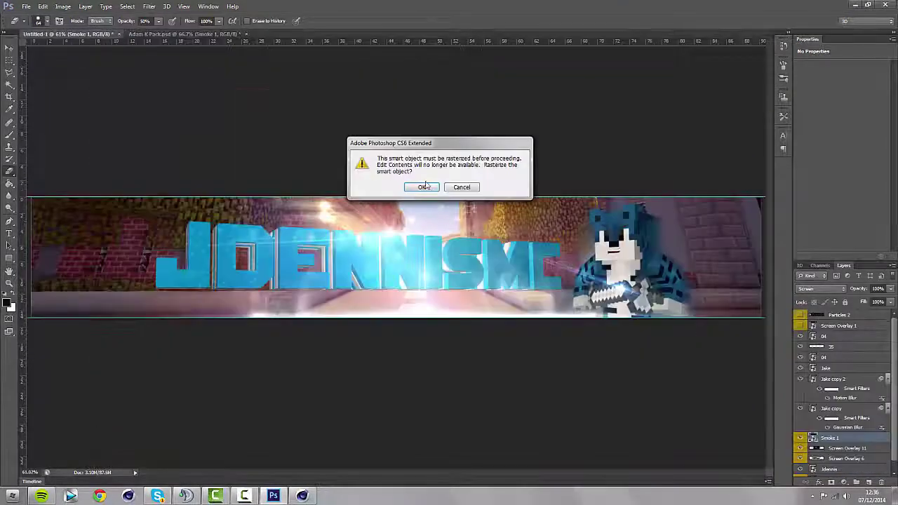
left_click(476, 187)
left_click(414, 184)
Step: Shrink Smoke 1 and position it along the banner's lower edge around the character, with its opacity set to 50%
left_click(9, 49)
mouse_move(449, 289)
left_mouse_down()
mouse_move(325, 206)
mouse_move(412, 163)
mouse_move(530, 174)
mouse_move(535, 254)
left_mouse_up()
key("ctrl+t")
left_click_drag(90, 76, 252, 157, "shift")
left_click_drag(299, 241, 497, 185)
key("Return")
left_click_drag(884, 289, 770, 289)
type("4")
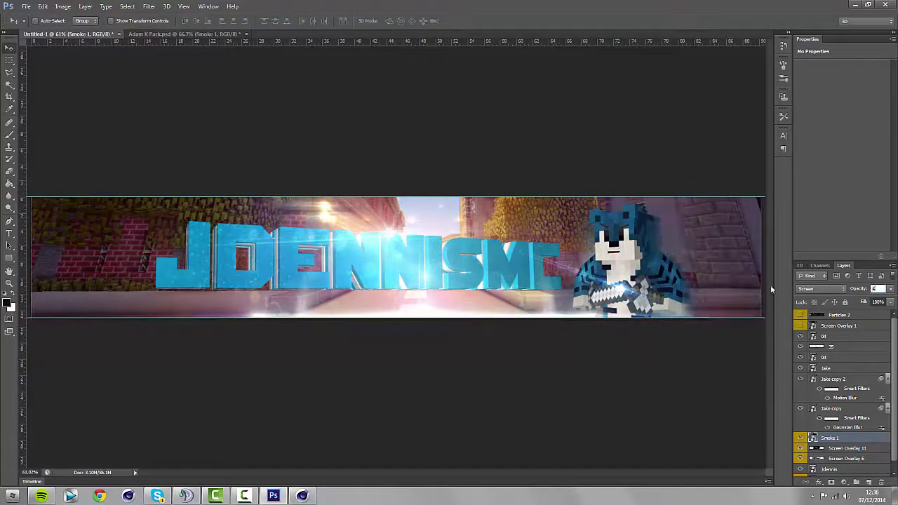
type("0")
key("Return")
Step: Duplicate Smoke 1, flip the copy horizontally, and move it to the left end of the banner
key("ctrl+j")
left_click(43, 7)
mouse_move(70, 188)
left_click(188, 292)
left_click_drag(640, 256, 229, 251)
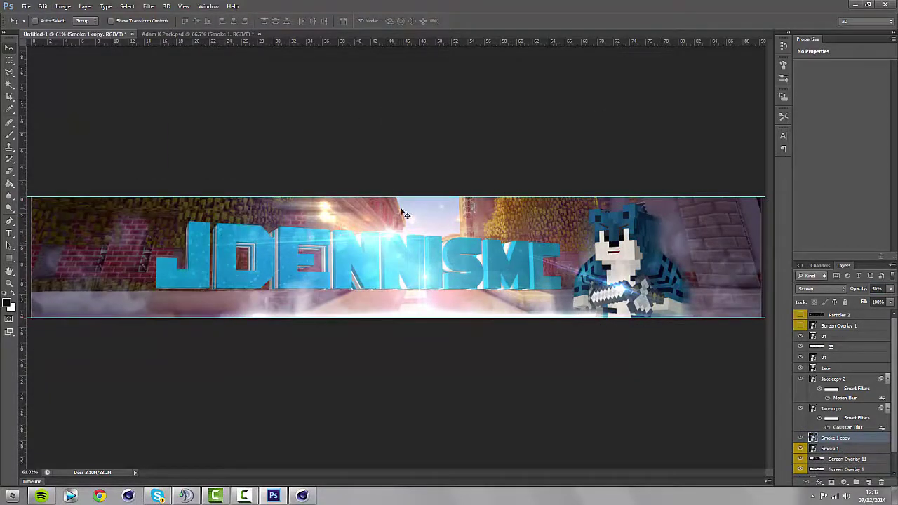
Step: Show the Particles 2 and Screen Overlay 1 layers and hide Smoke 1, Screen Overlay 11 and Screen Overlay 6
left_click(835, 317)
left_click(801, 315)
left_click(801, 325)
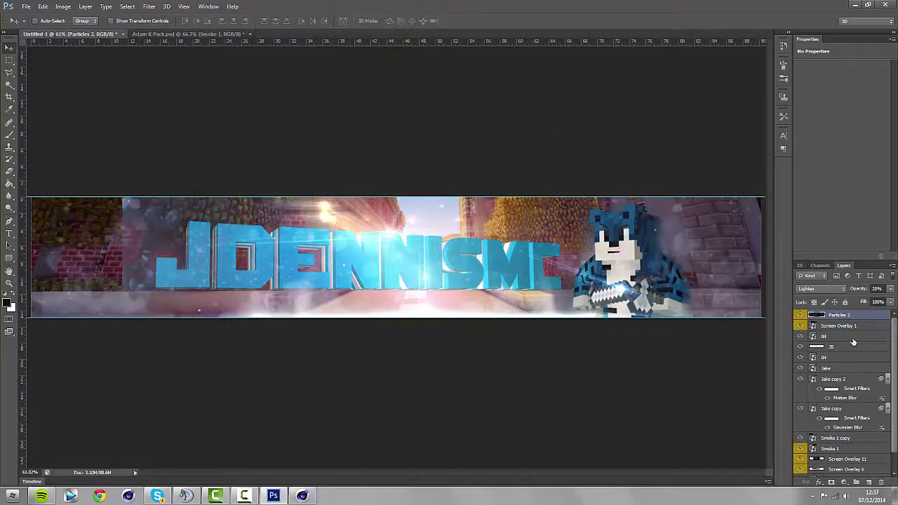
scroll(869, 448, "down", 2)
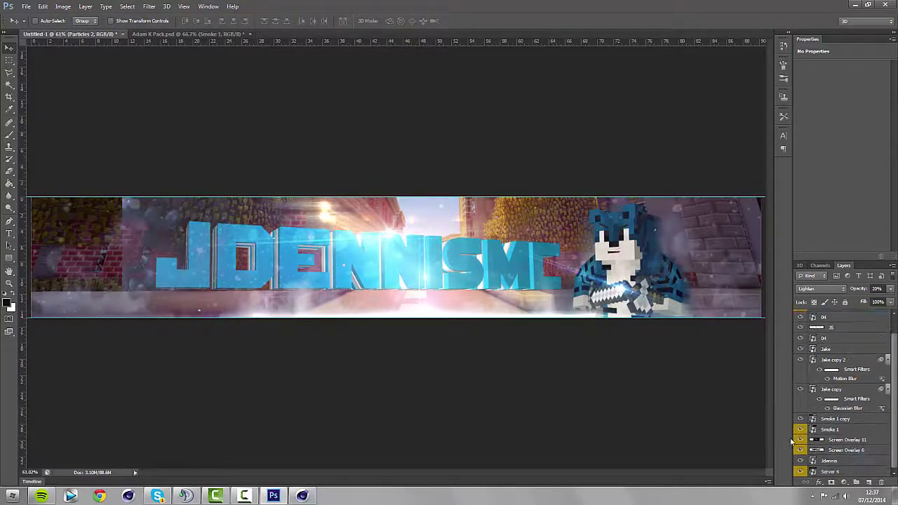
left_click_drag(800, 450, 800, 428)
scroll(876, 387, "up", 2)
left_click(798, 328)
left_click(798, 328)
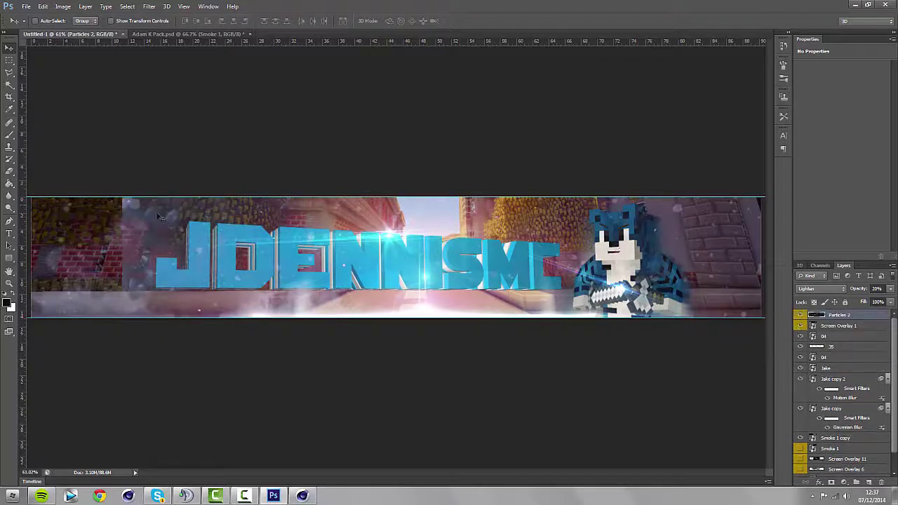
Step: Move Screen Overlay 1 left to cover the banner's left end and reduce its opacity to about 45%
left_click(835, 326)
left_click_drag(347, 232, 246, 250)
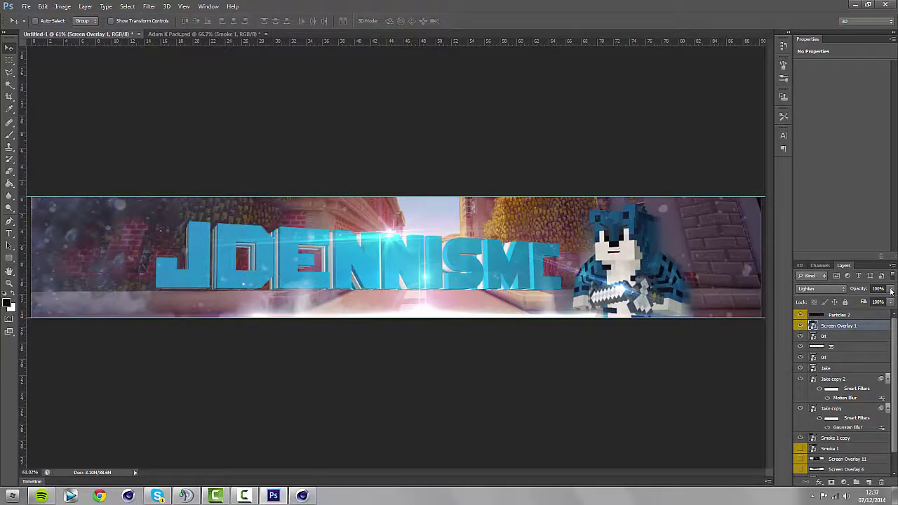
left_click_drag(891, 290, 867, 300)
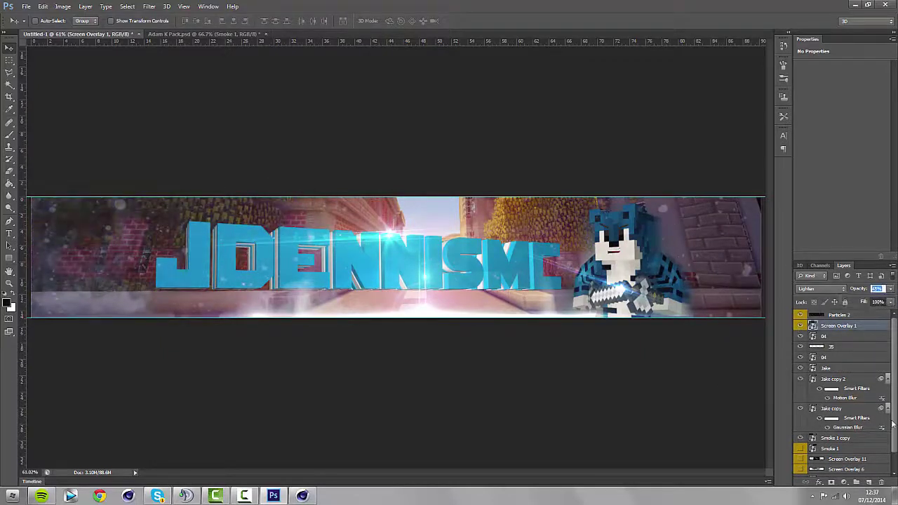
Step: Move Screen Overlay 11's glow above the letter J at 85% opacity, and show Smoke 1, Screen Overlay 11 and Screen Overlay 6
scroll(849, 465, "down", 1)
left_click_drag(801, 428, 802, 450)
left_click_drag(361, 213, 189, 195)
left_click(891, 289)
left_click_drag(890, 300, 884, 301)
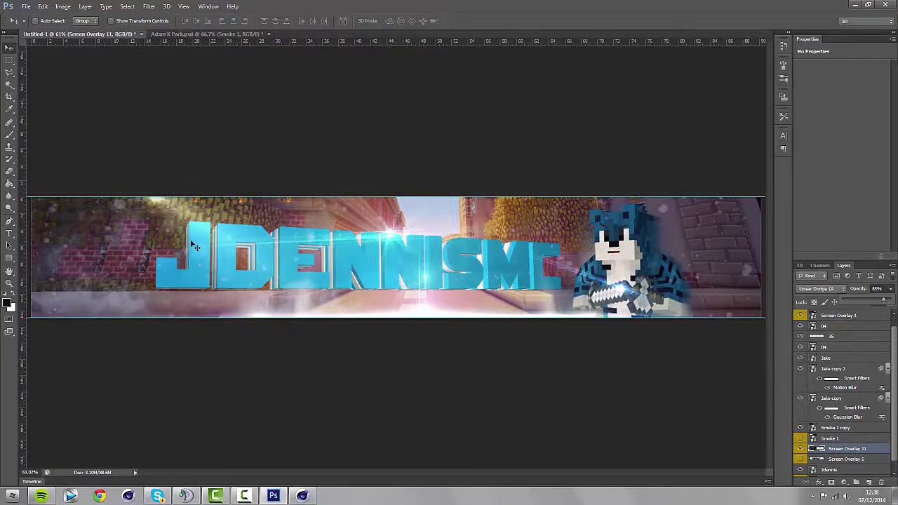
left_click(801, 460)
left_click_drag(894, 357, 893, 378)
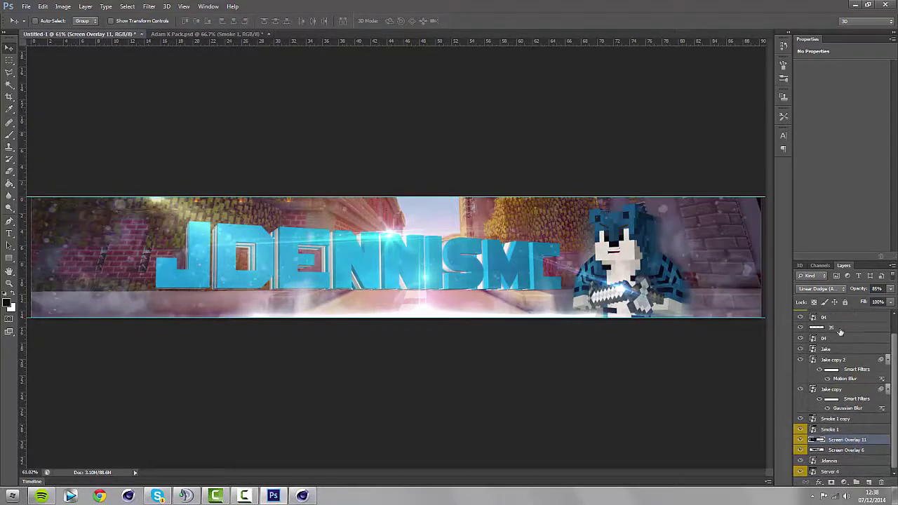
Step: Save the banner to the Desktop as a Photoshop file named Jake Channel Art, keeping its layers
left_click(26, 7)
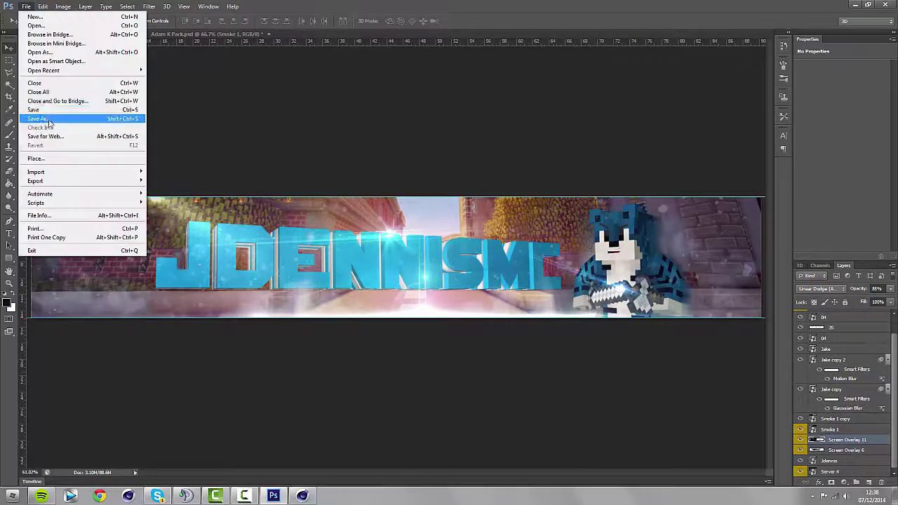
left_click(46, 119)
left_click(497, 164)
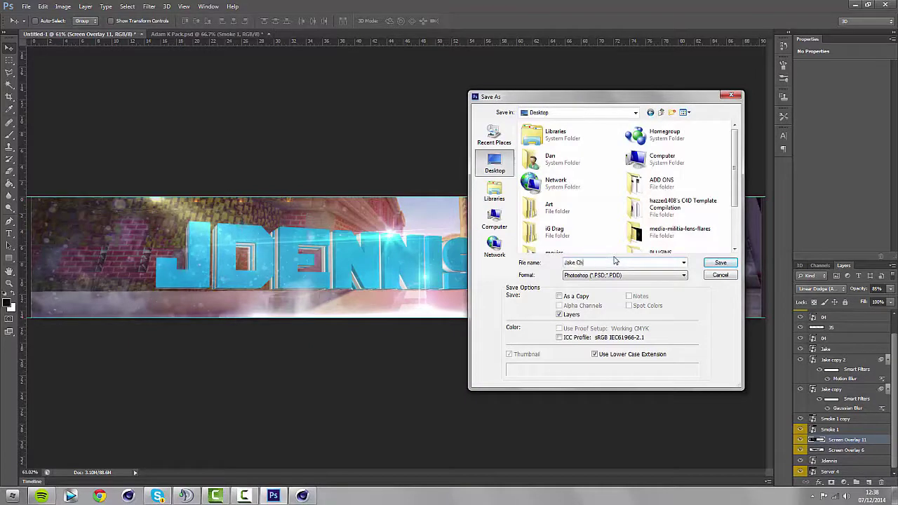
type("Jake Channel Art")
key("Return")
left_click(554, 152)
Step: Export the banner for web as a PNG-8 image to the Desktop under the document's name
left_click(26, 7)
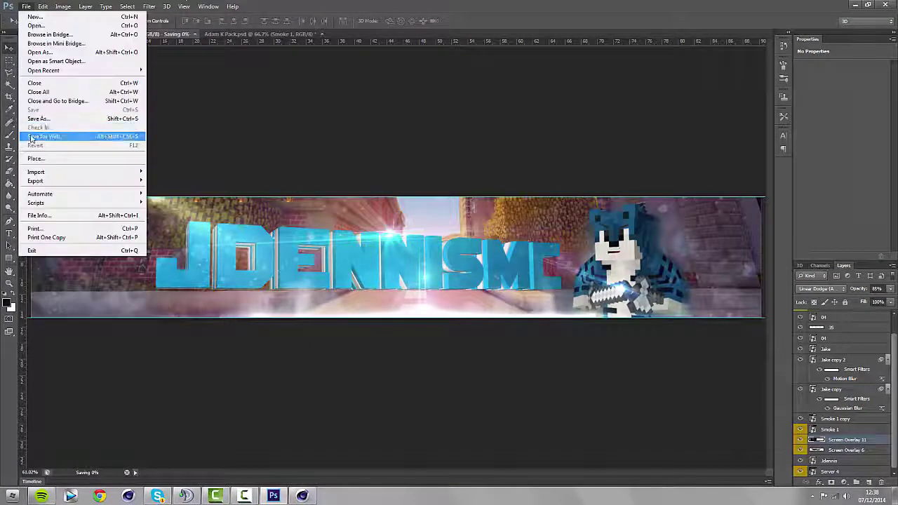
left_click(40, 136)
left_click(509, 427)
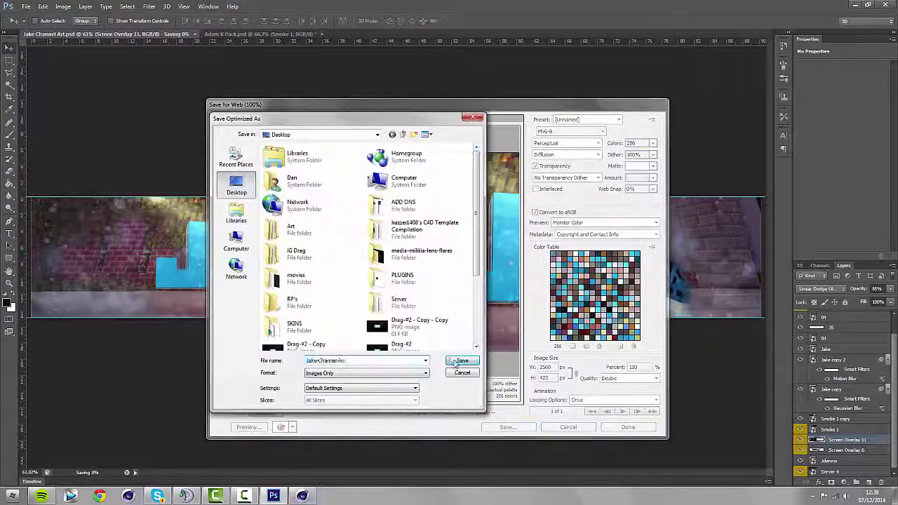
left_click(460, 361)
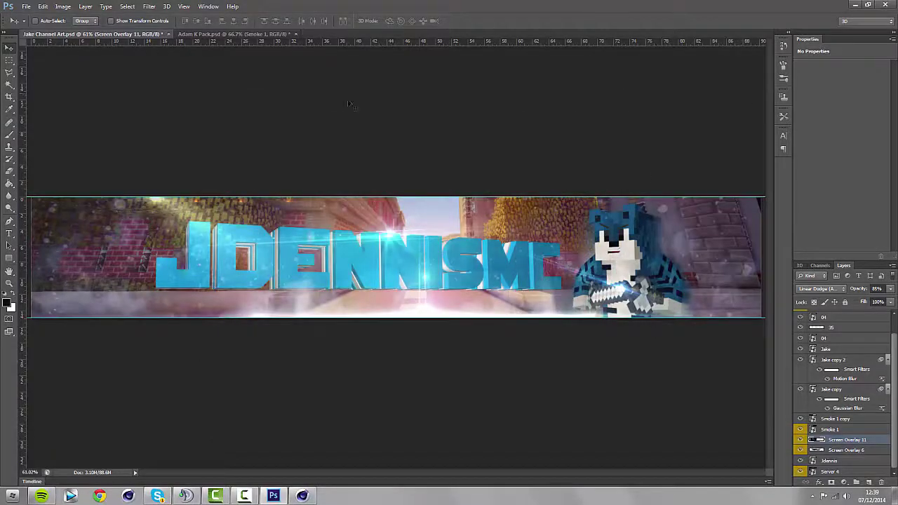